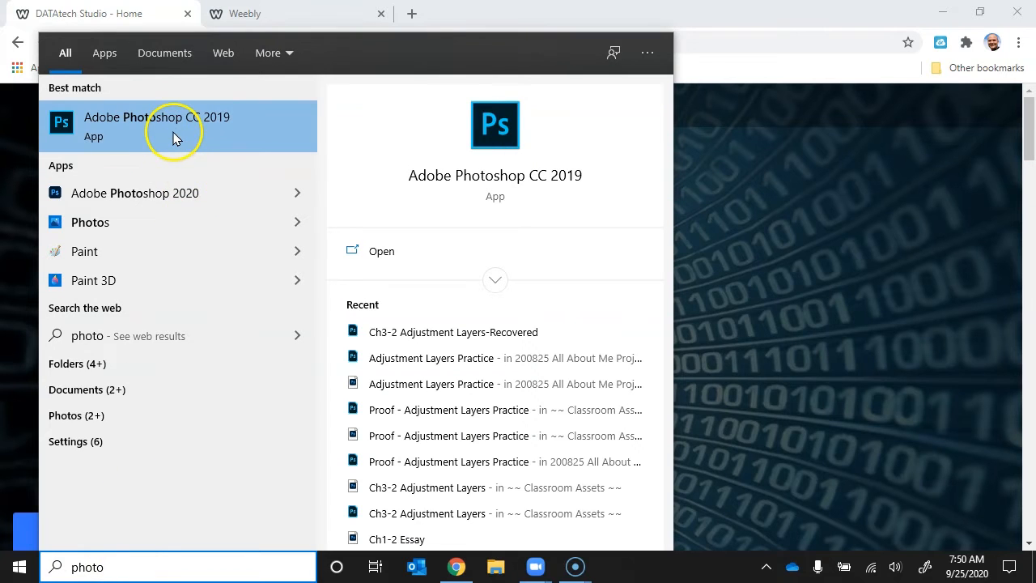
Launch Adobe Photoshop CC 2019 from the Windows Start menu search results for 'photo'.
left_click(159, 194)
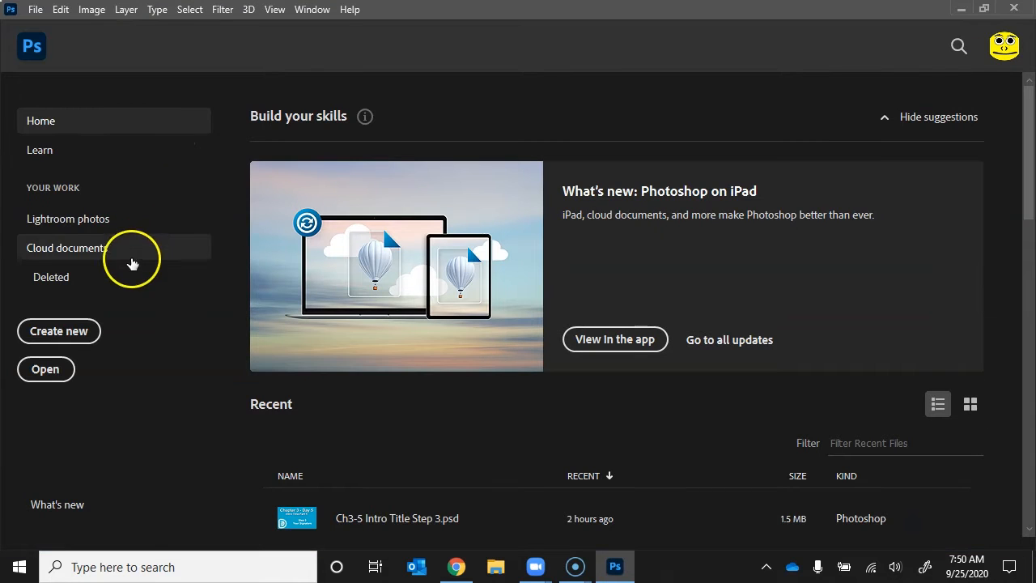
Create a Film & Video HDTV 1080p document (1920×1080, 72 ppi) named '200925 Title All About Me Intro'.
left_click(78, 331)
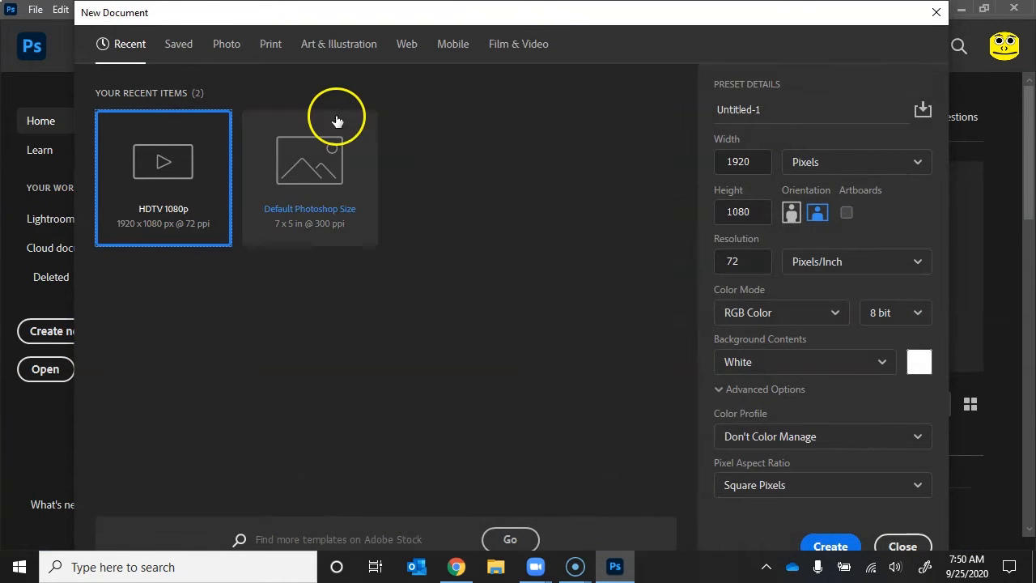
left_click(530, 50)
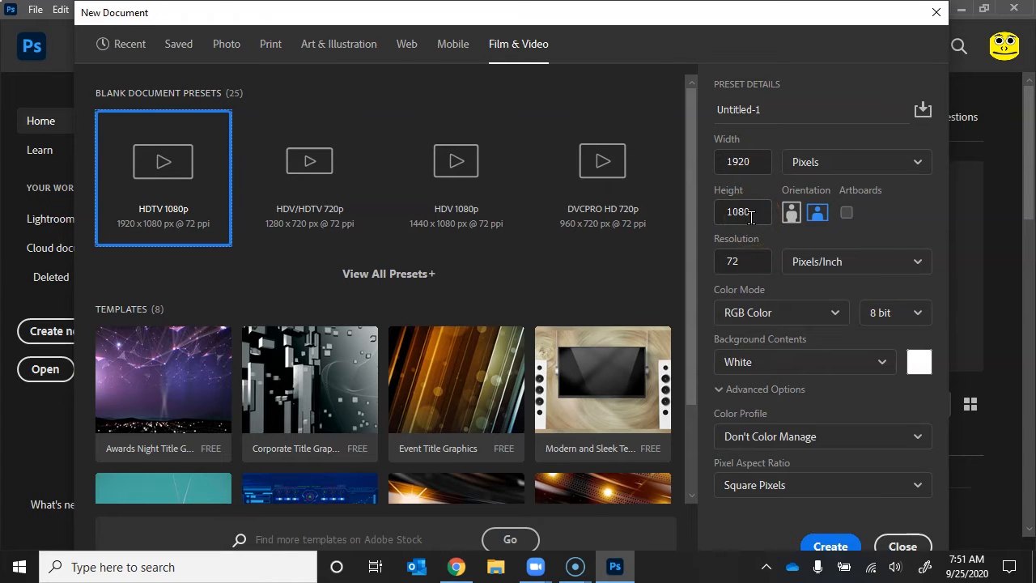
left_click(773, 106)
double_click(774, 104)
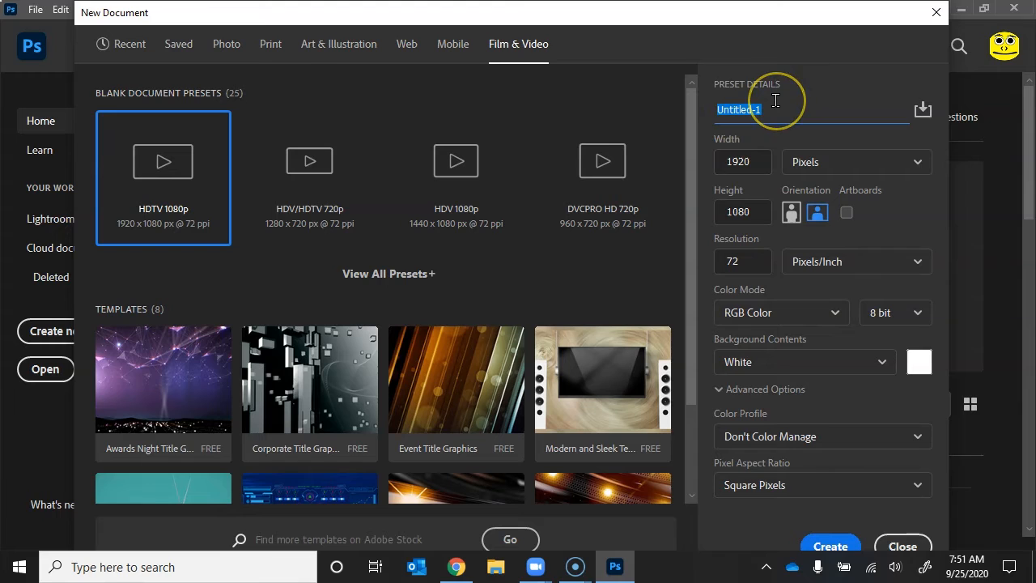
type("200925 Title All About Me Intro")
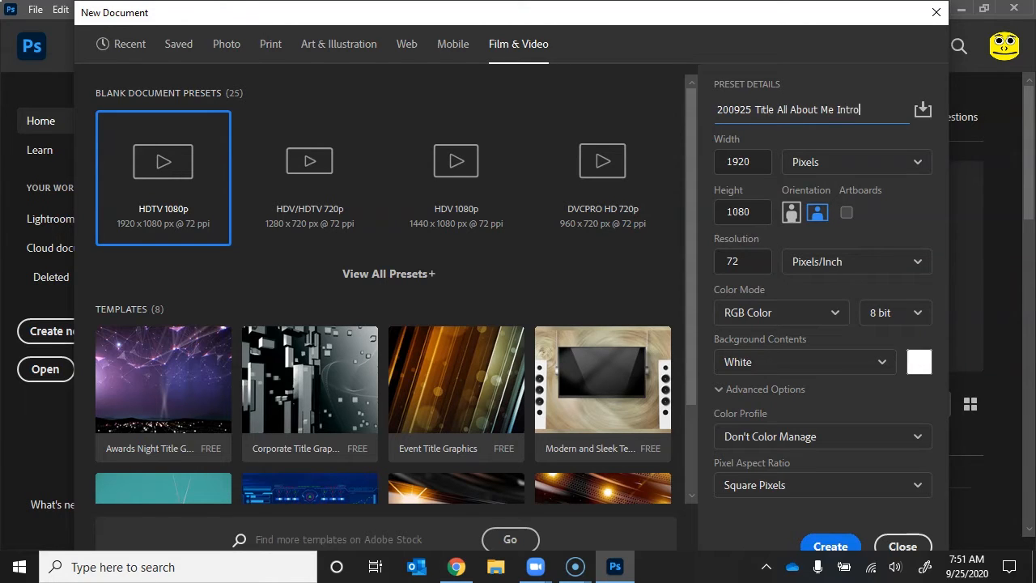
left_click(753, 110)
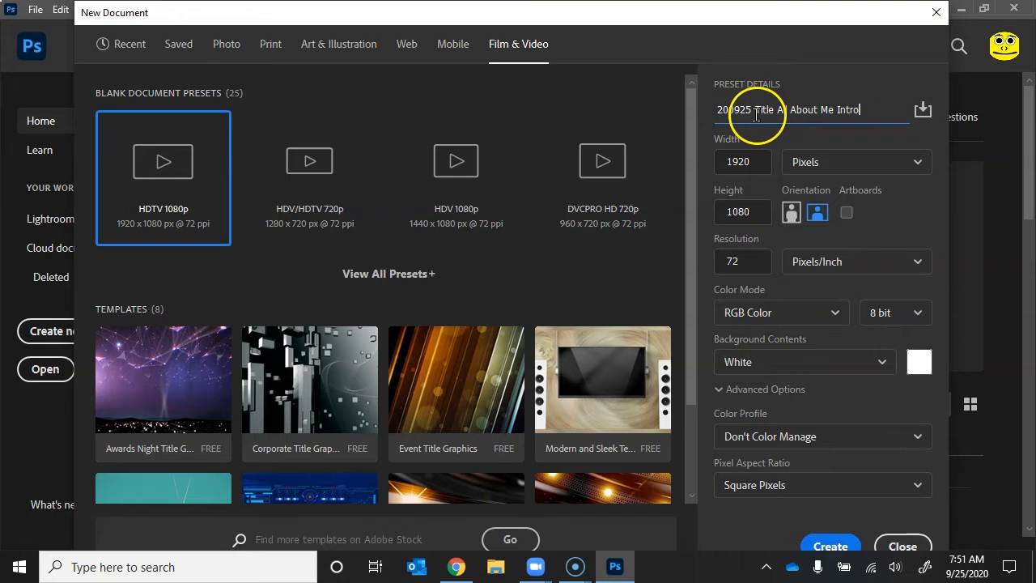
left_click(815, 543)
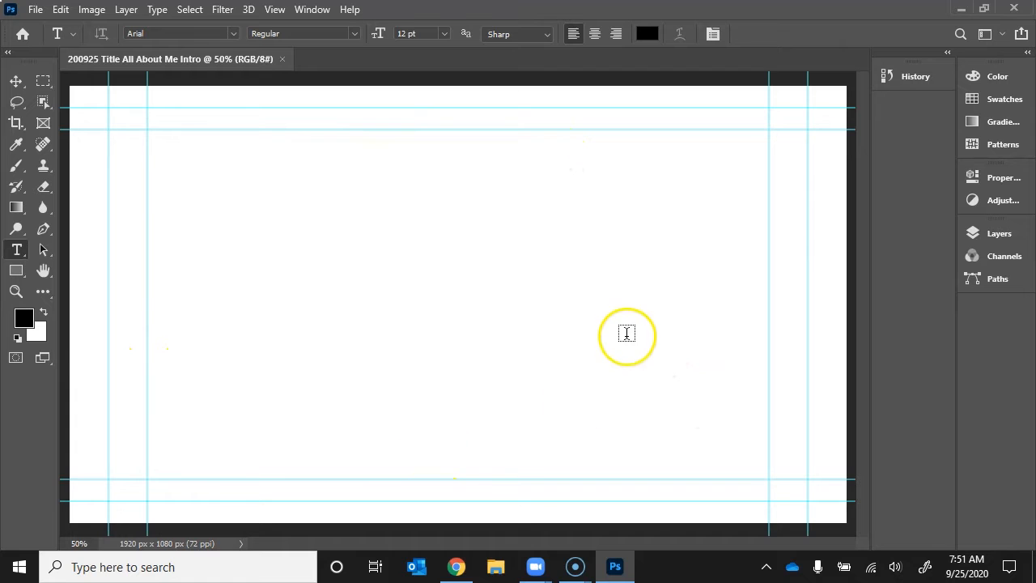
Zoom out to 25%, then back in to 33.3% so the whole canvas and guides fit.
key("ctrl+minus")
key("ctrl+minus")
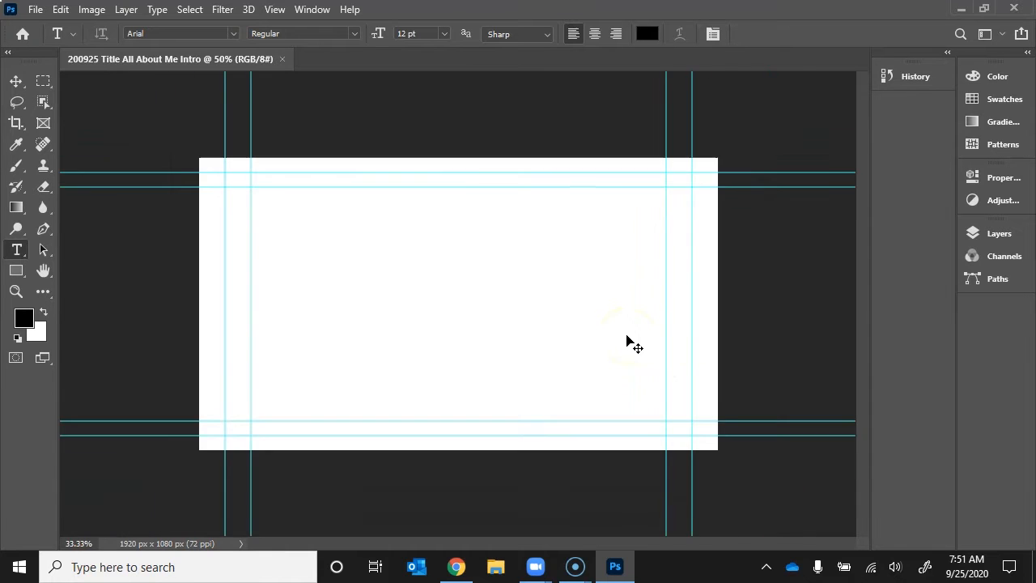
key("ctrl+plus")
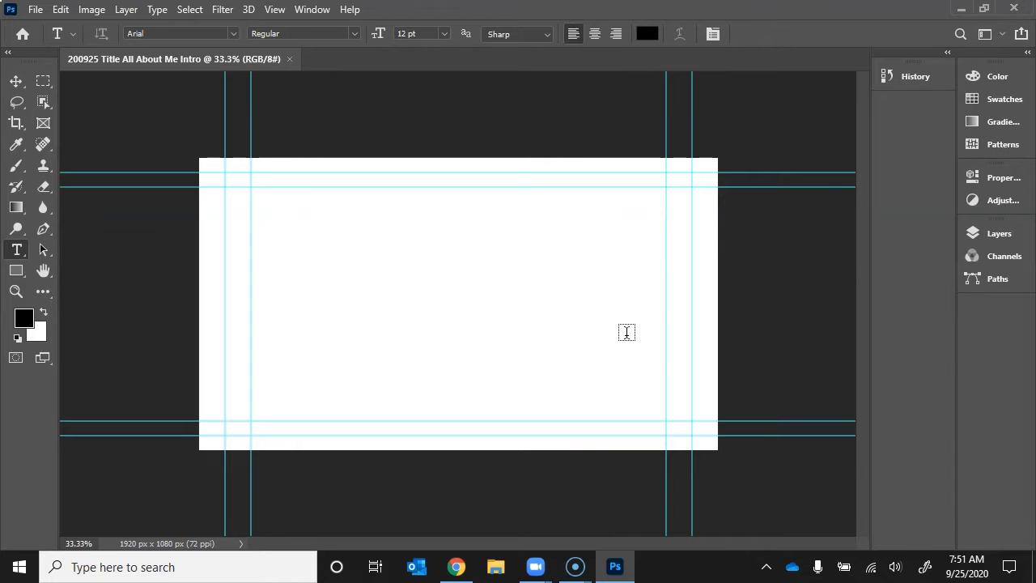
Save the document as a Photoshop PSD in Documents > 200825 All About Me Project Folder.
left_click(36, 9)
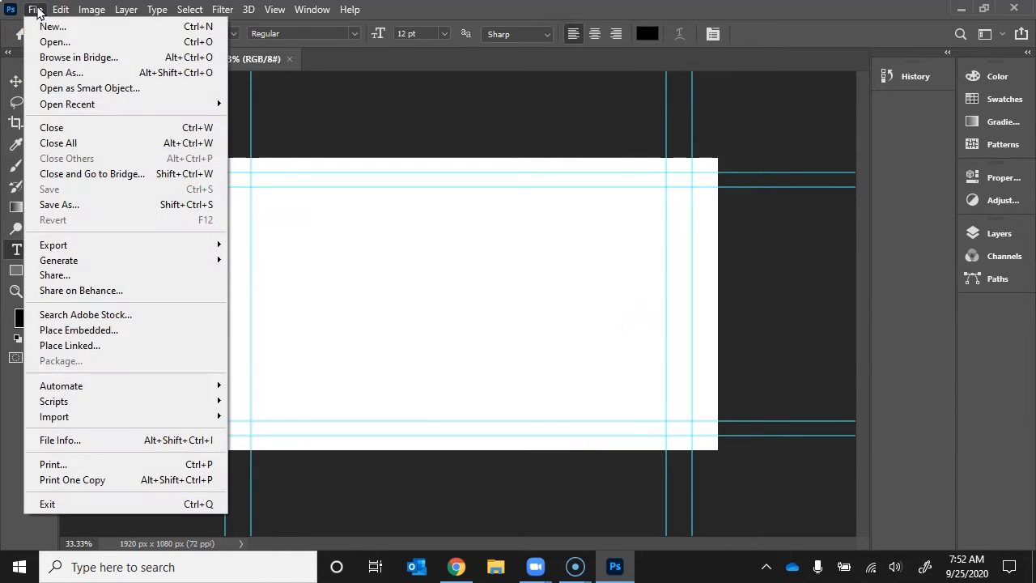
left_click(72, 206)
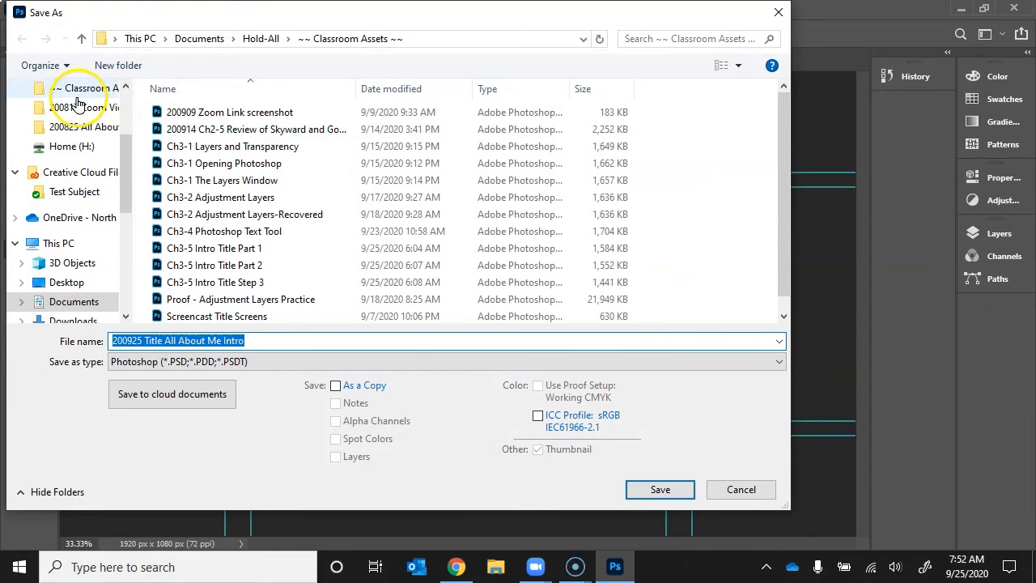
left_click(71, 301)
double_click(183, 273)
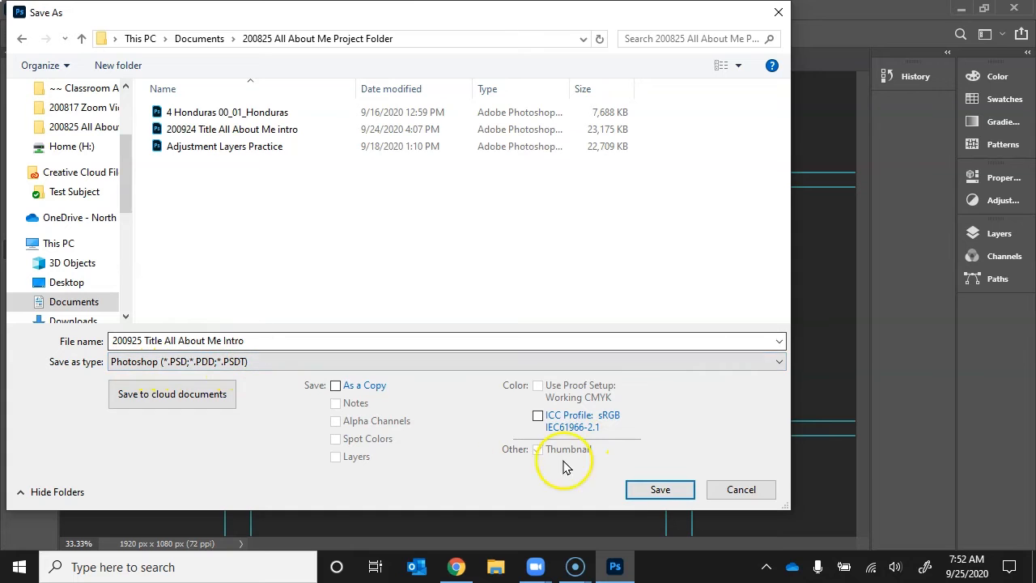
left_click(655, 490)
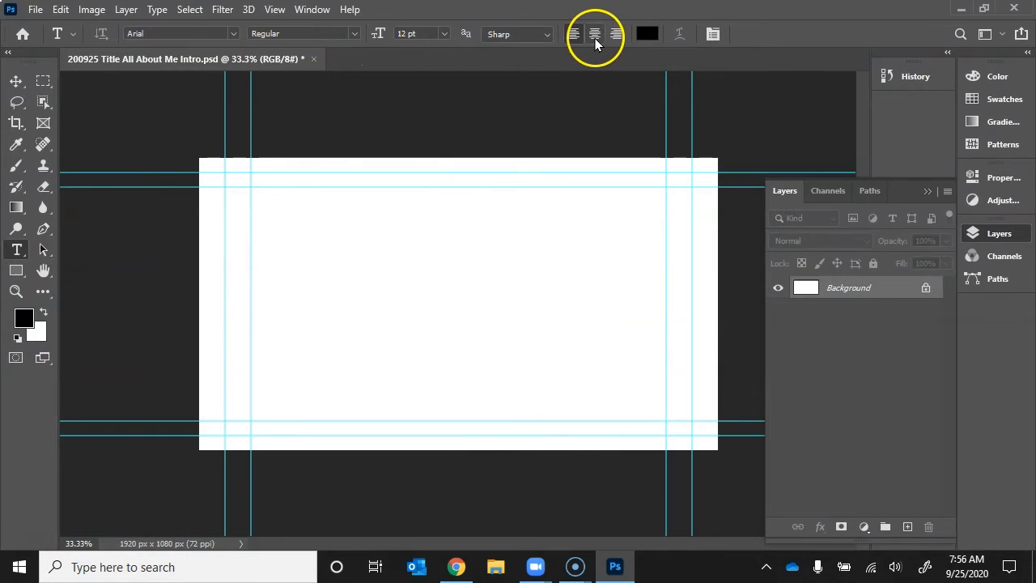
Set the Type tool to centred alignment, 150 pt size and Arial Bold style.
left_click(644, 34)
left_click(443, 34)
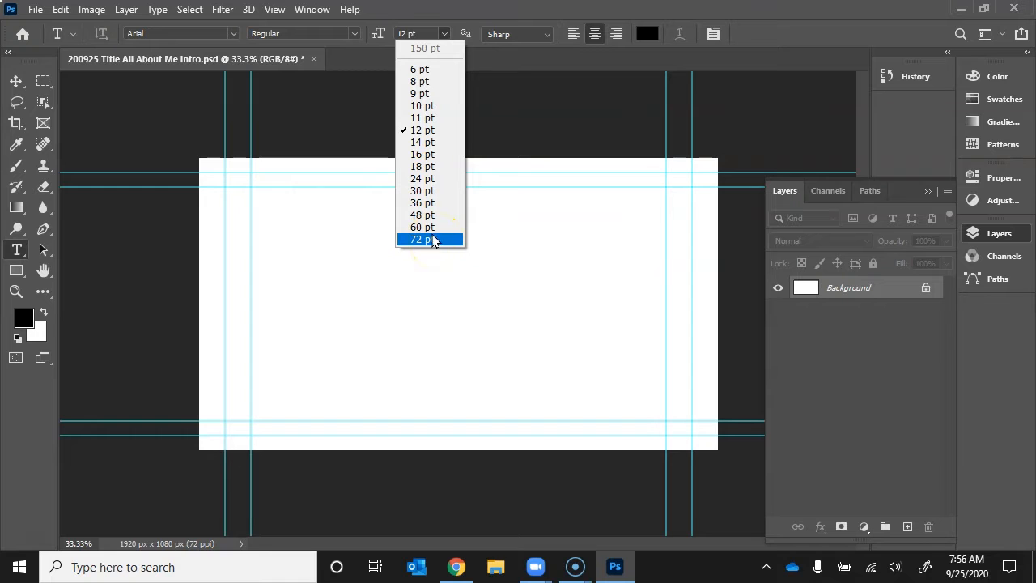
left_click(424, 34)
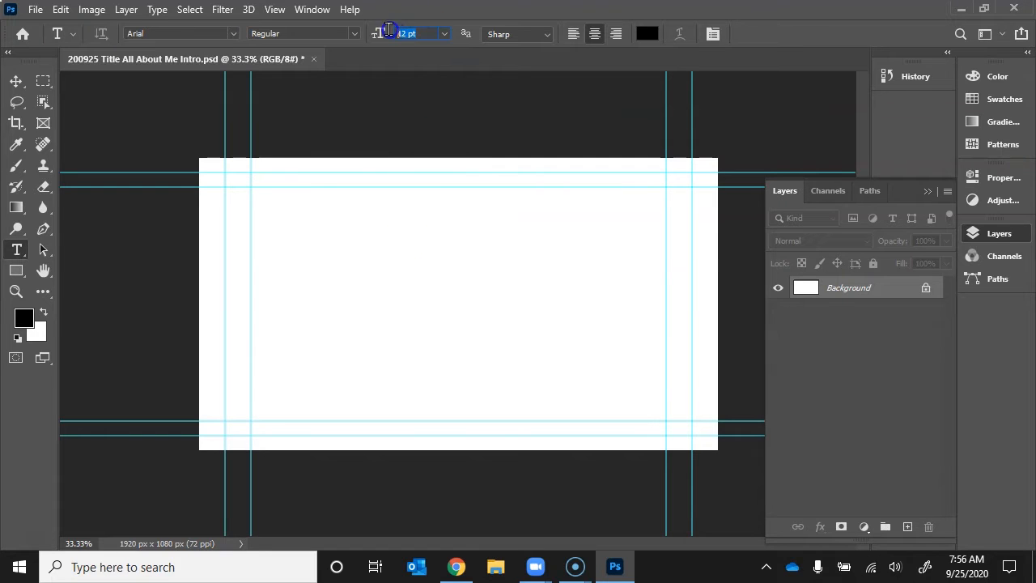
type("150")
left_click(377, 36)
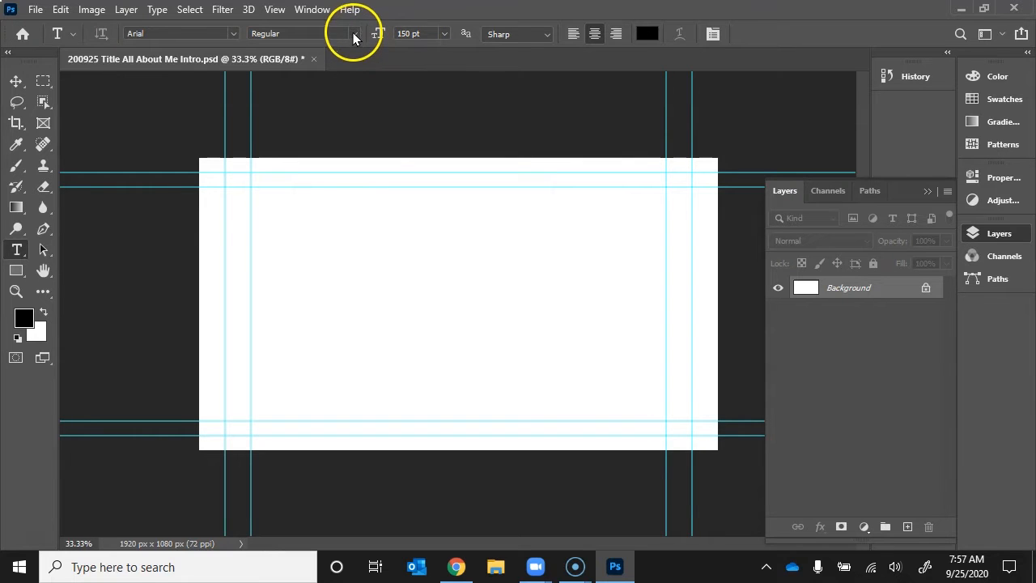
left_click(353, 33)
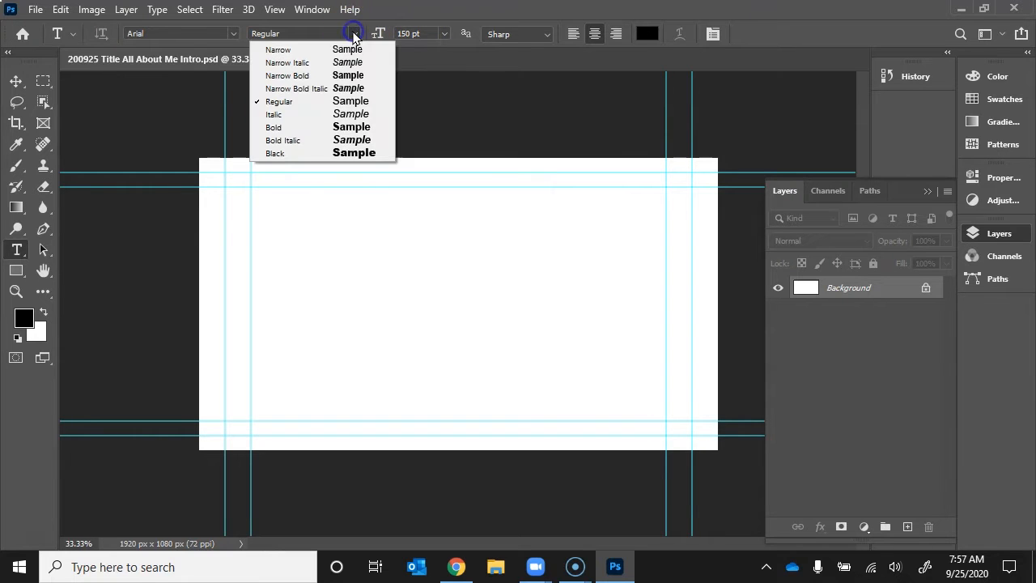
left_click(319, 133)
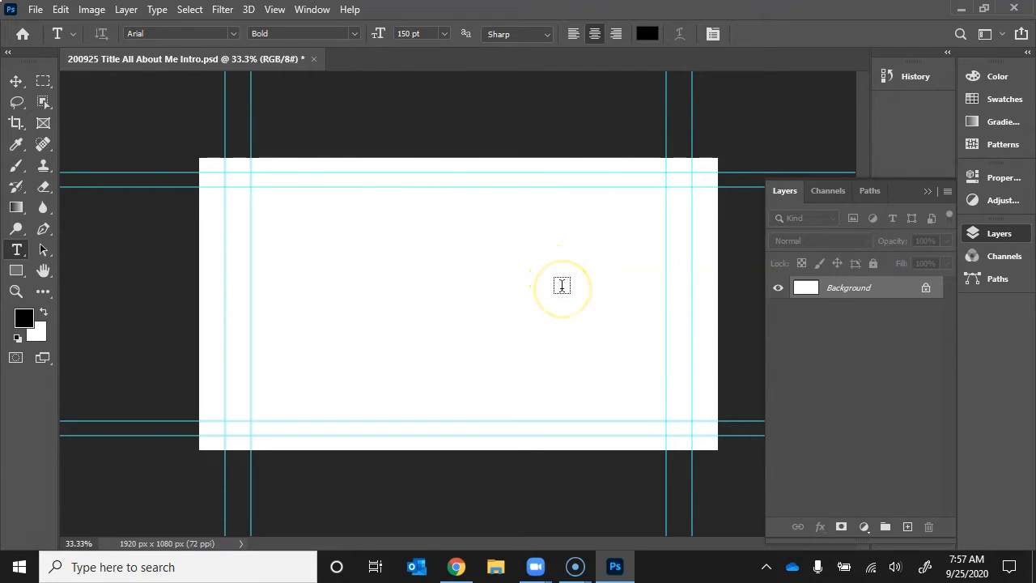
left_click(670, 283)
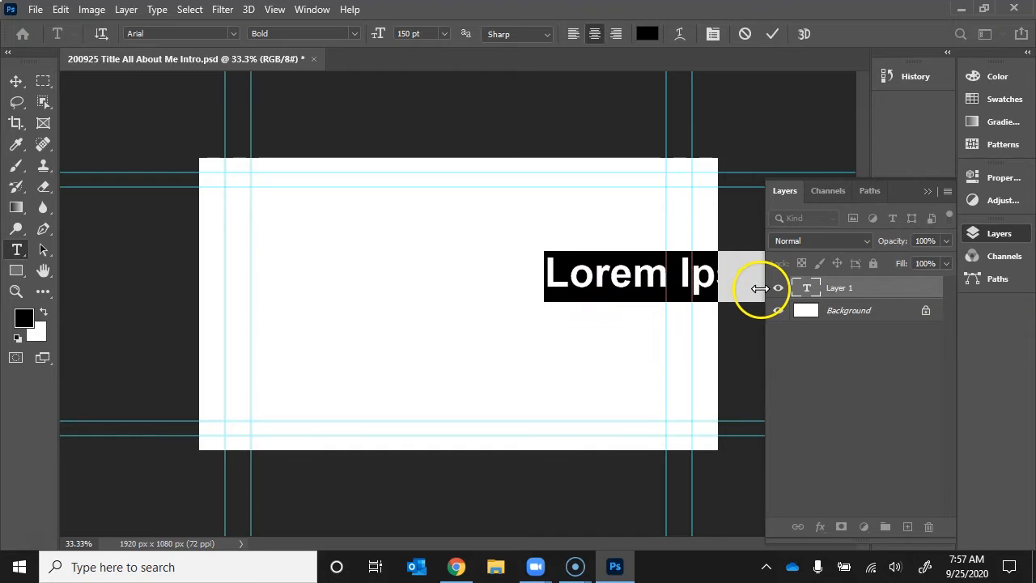
left_click(771, 36)
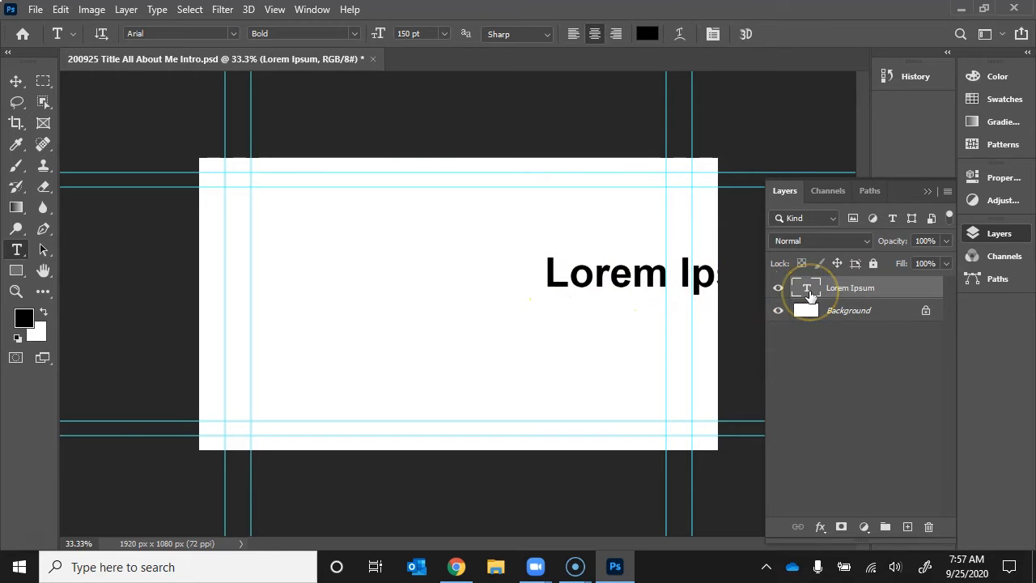
key("Delete")
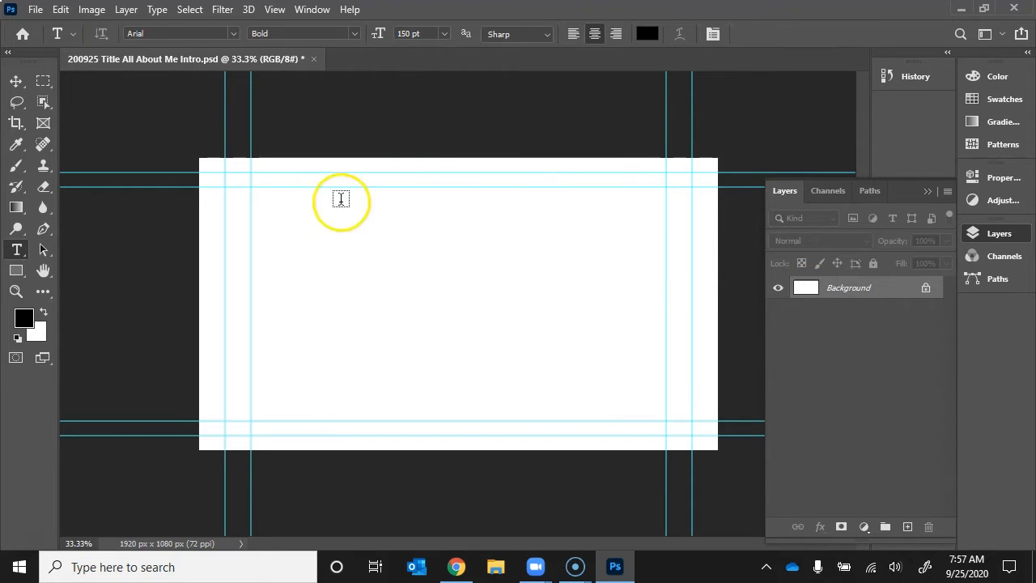
Draw a text box across the upper canvas, type 'All About Me', and select all the title text.
left_click_drag(251, 188, 665, 300)
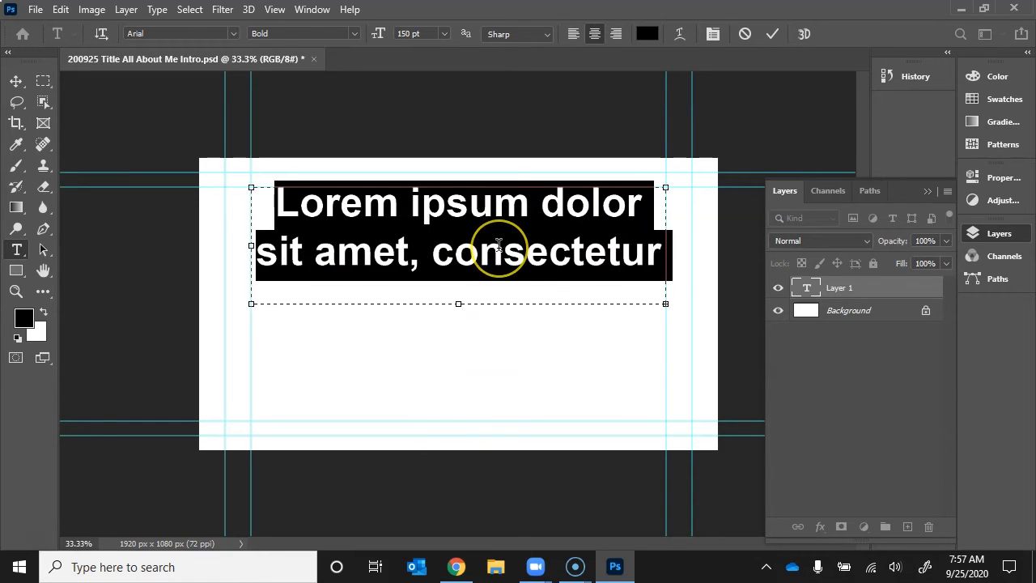
type("All About Me")
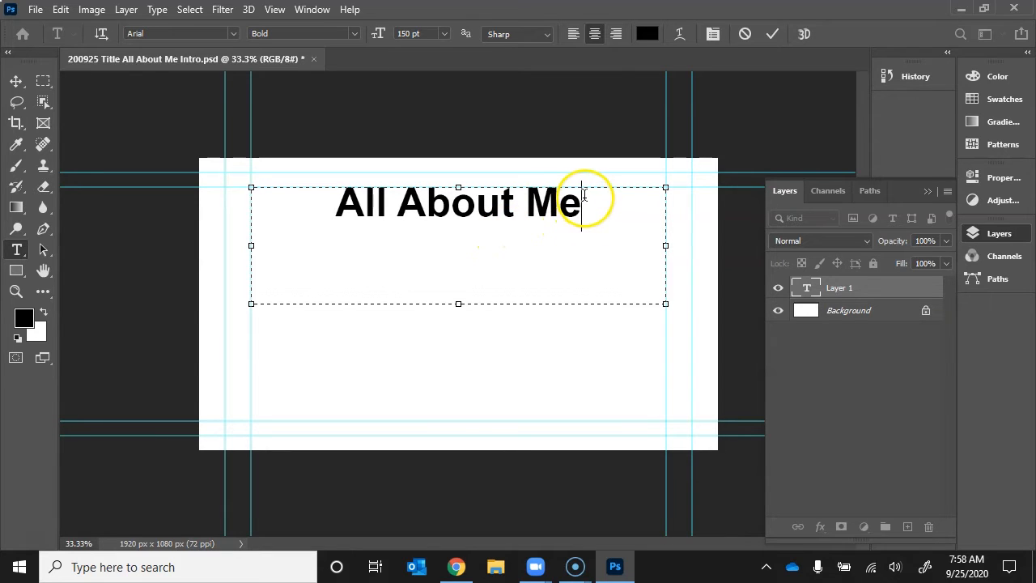
left_click(233, 33)
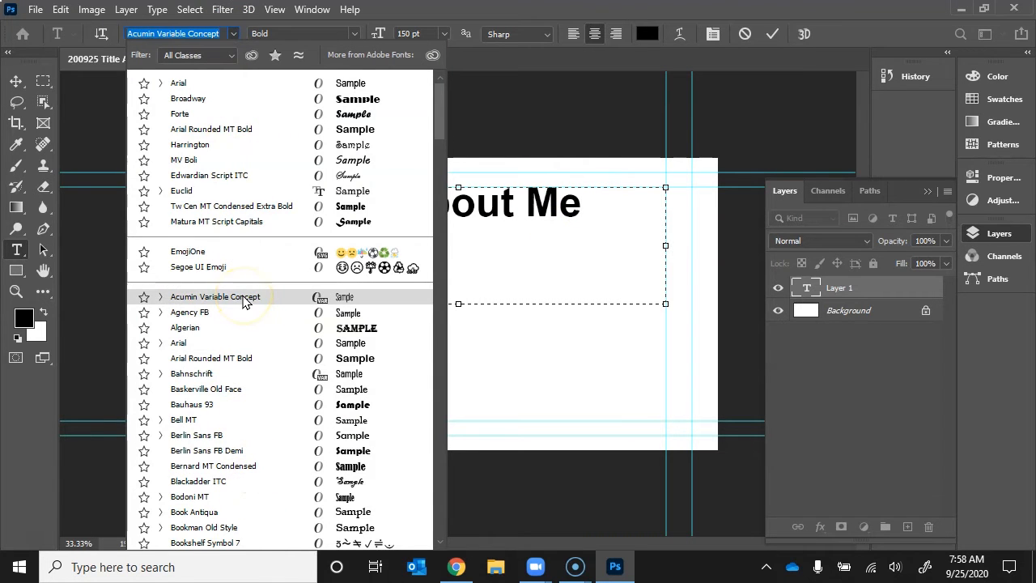
left_click(499, 93)
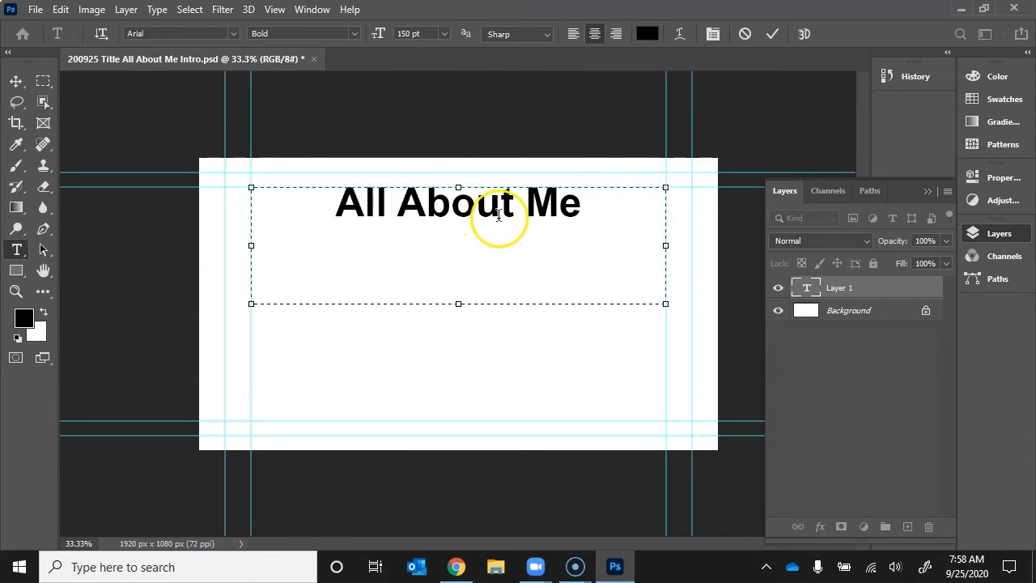
left_click(502, 273)
key("ctrl+a")
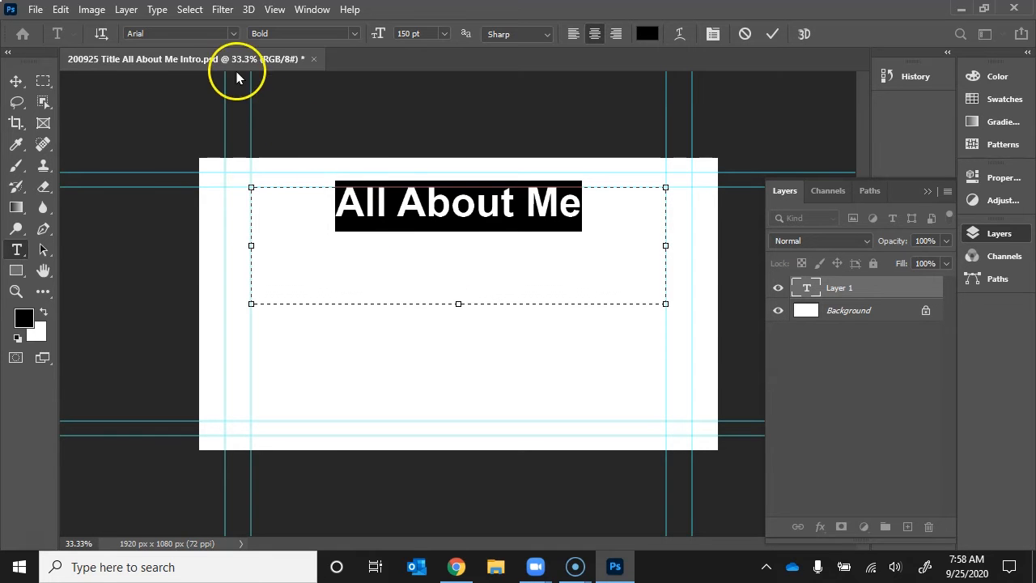
left_click(233, 33)
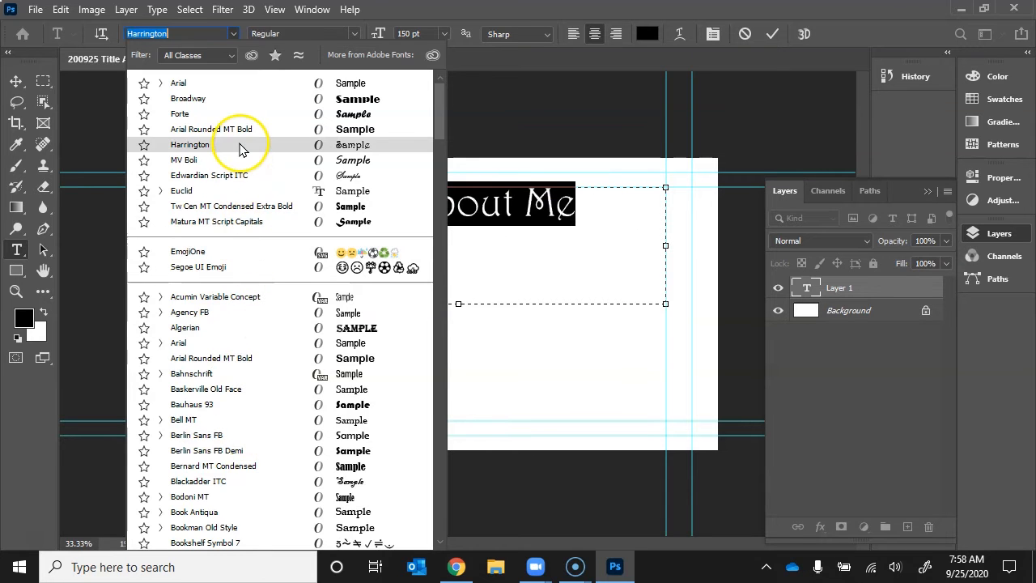
left_click(191, 32)
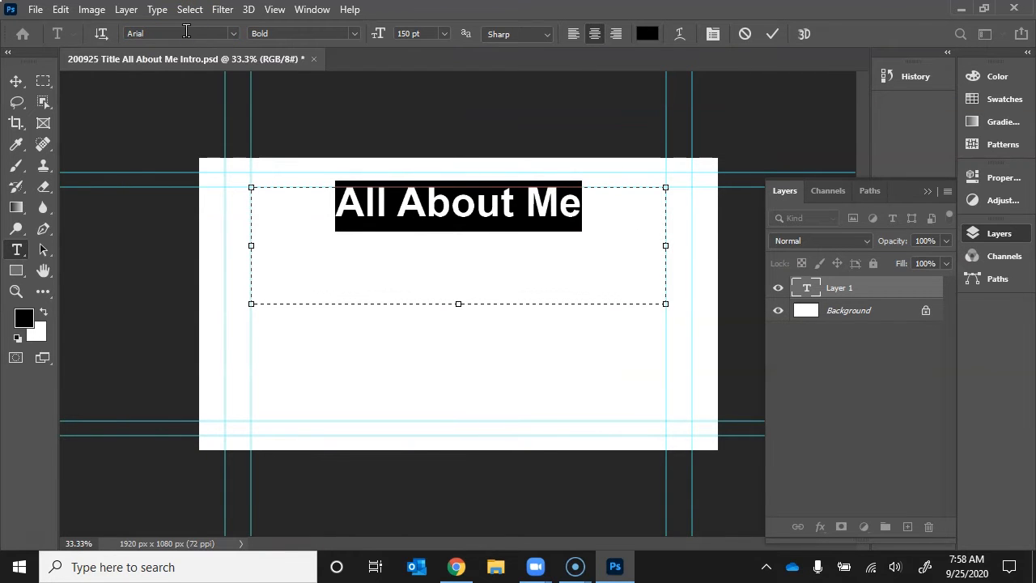
key("ctrl+plus")
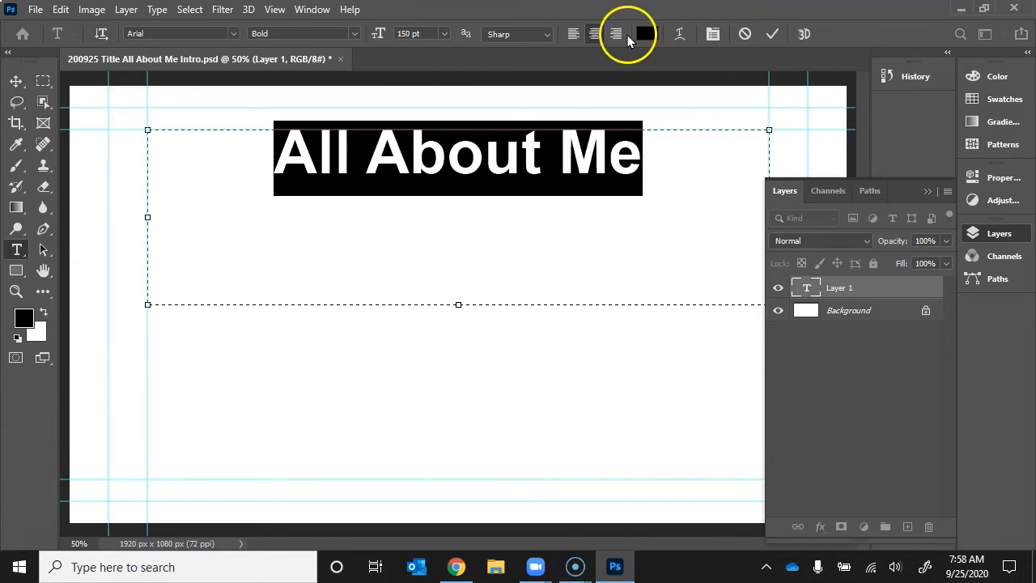
Enlarge the 'All About Me' title to 250 pt, then select the Arial font field.
left_click(376, 35)
type("250")
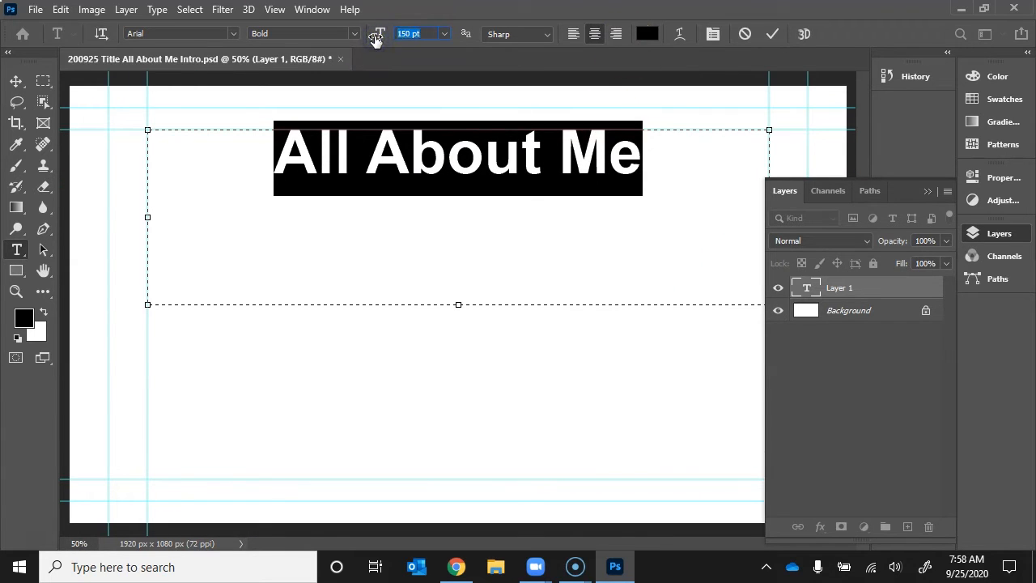
key("Return")
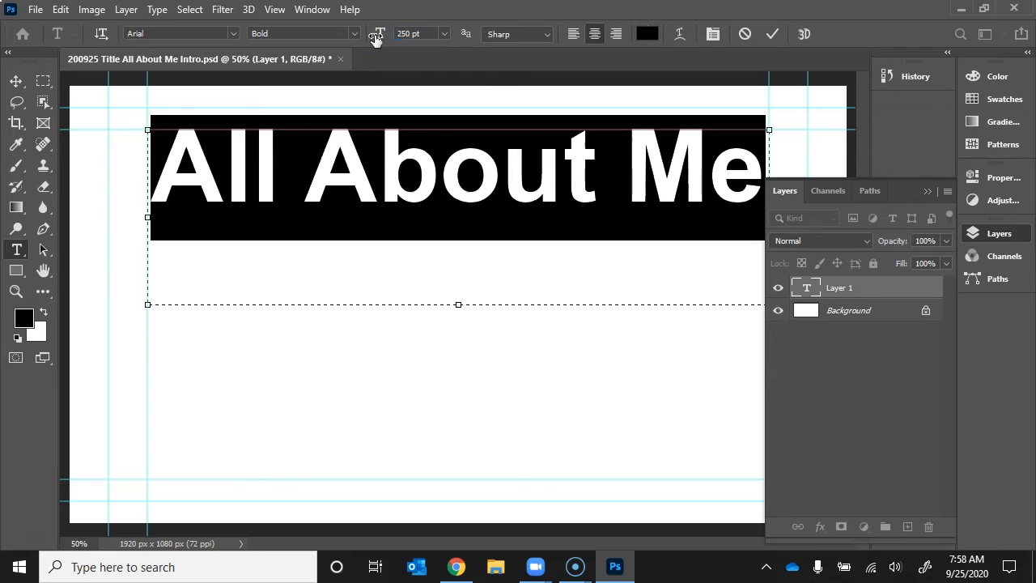
left_click(196, 32)
Scroll through the font families to preview the title in many different fonts.
scroll(196, 32, "down", 10)
scroll(195, 33, "down", 20)
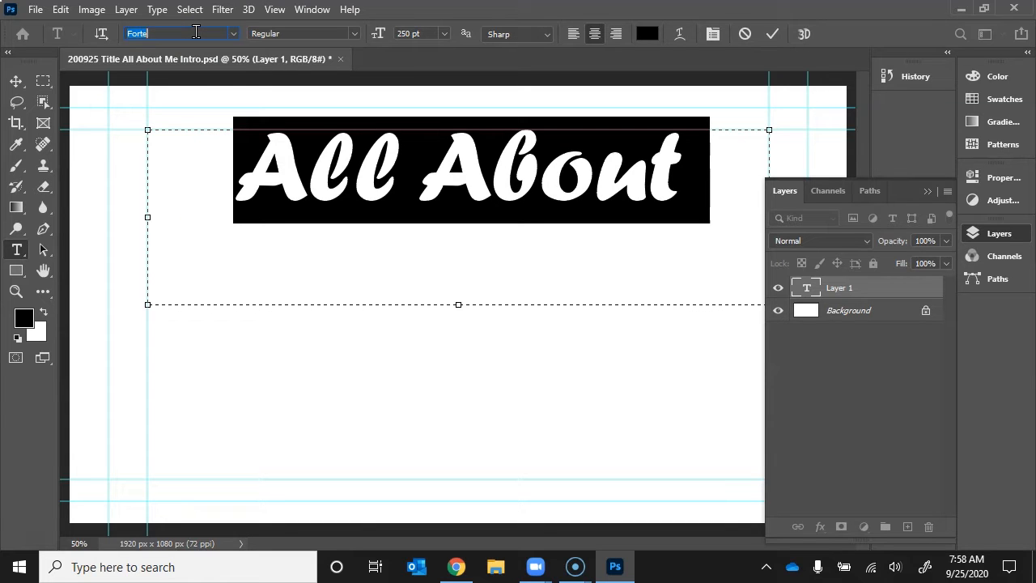
scroll(196, 32, "up", 20)
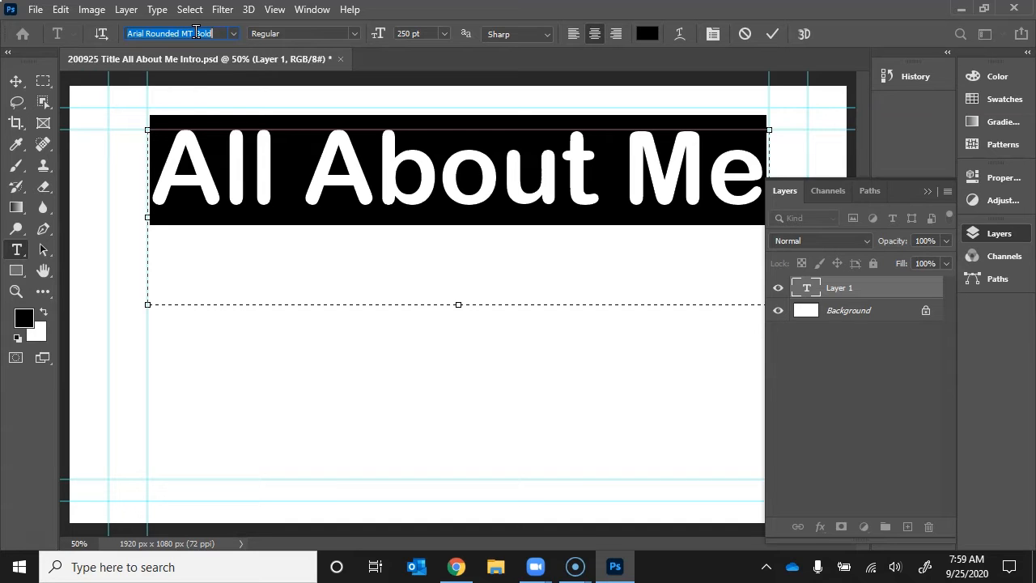
scroll(196, 32, "down", 20)
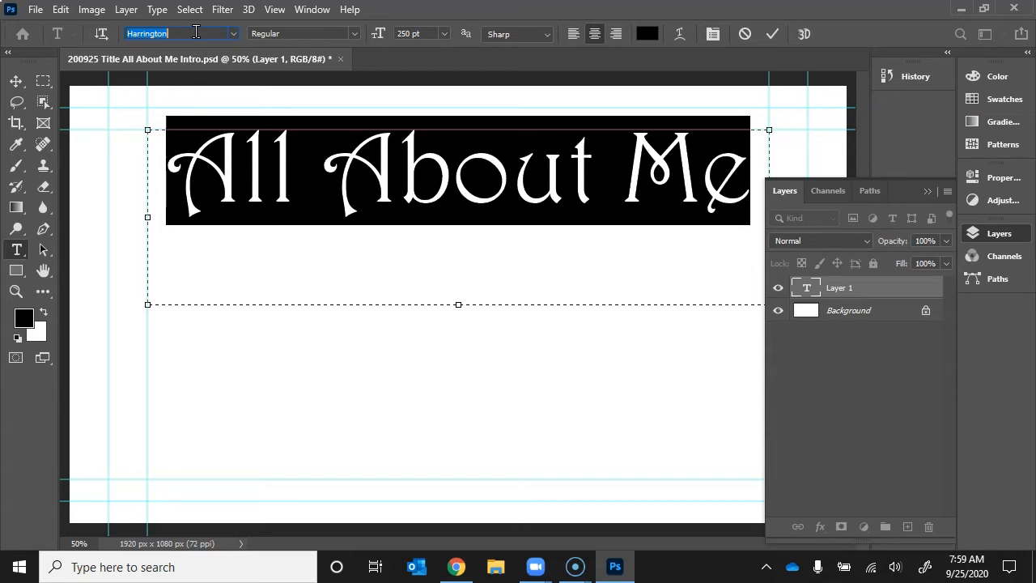
scroll(196, 32, "up", 10)
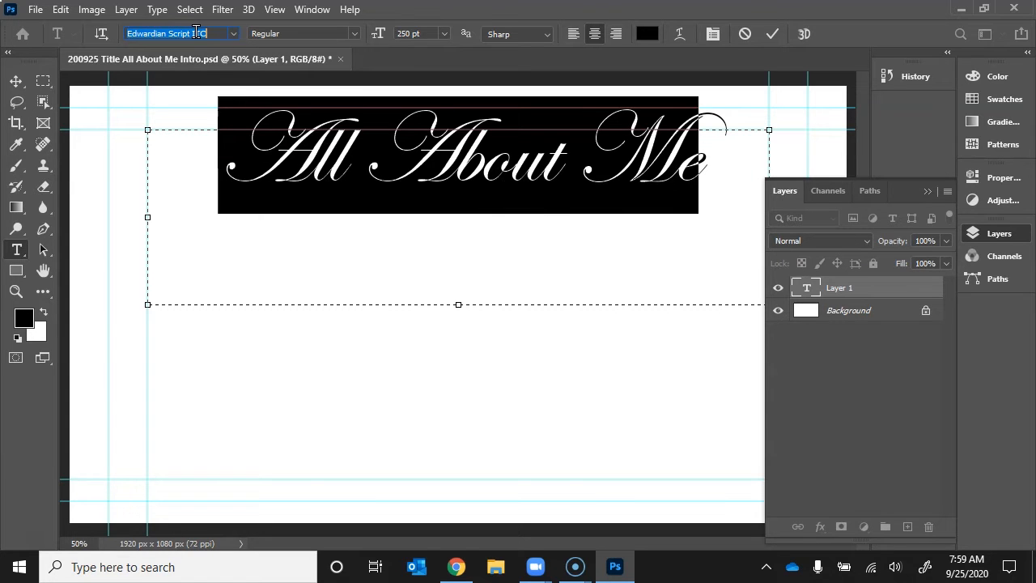
scroll(196, 32, "down", 4)
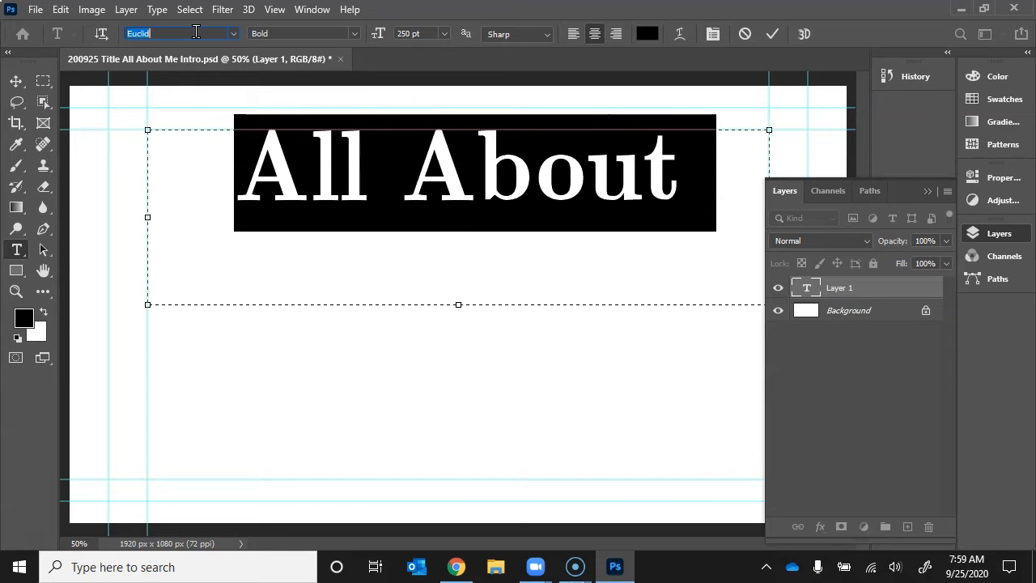
scroll(195, 32, "down", 15)
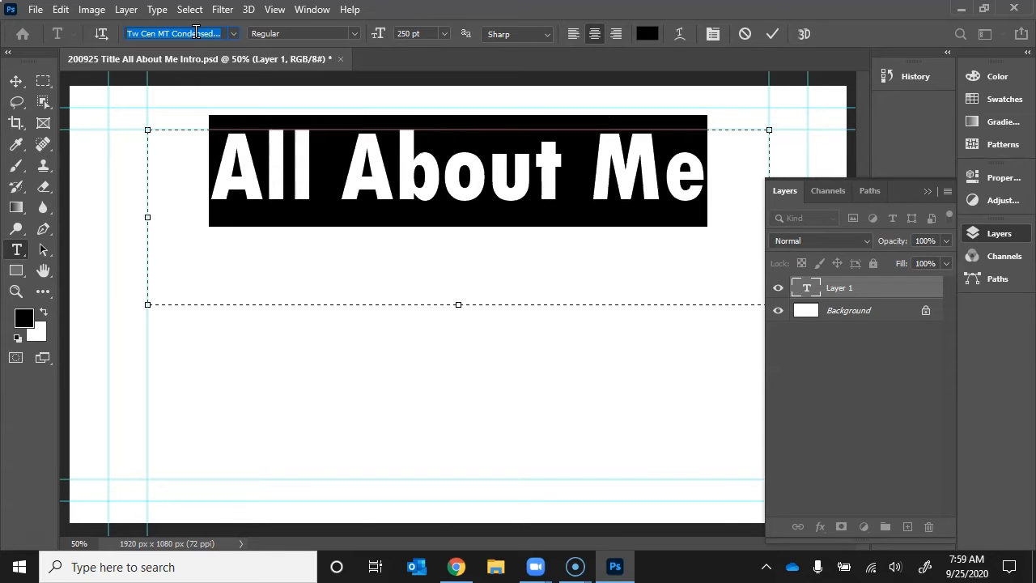
scroll(196, 32, "down", 10)
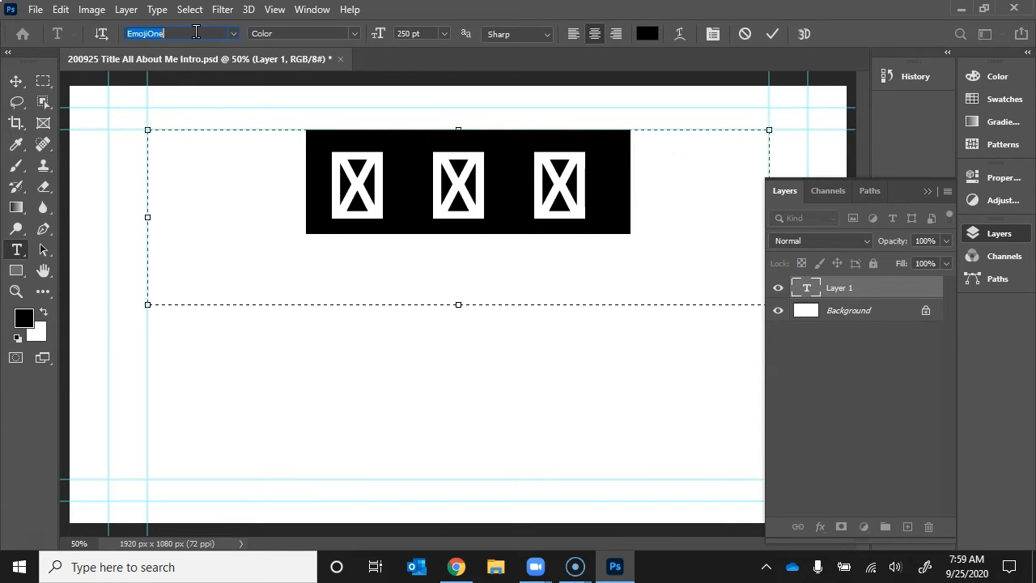
scroll(196, 32, "down", 1)
scroll(196, 32, "up", 1)
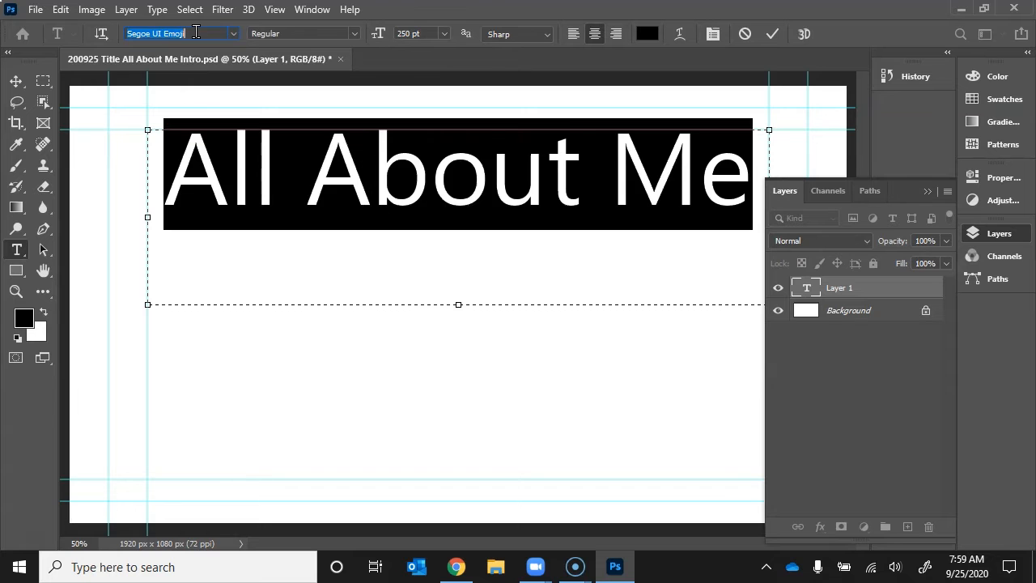
scroll(195, 32, "down", 8)
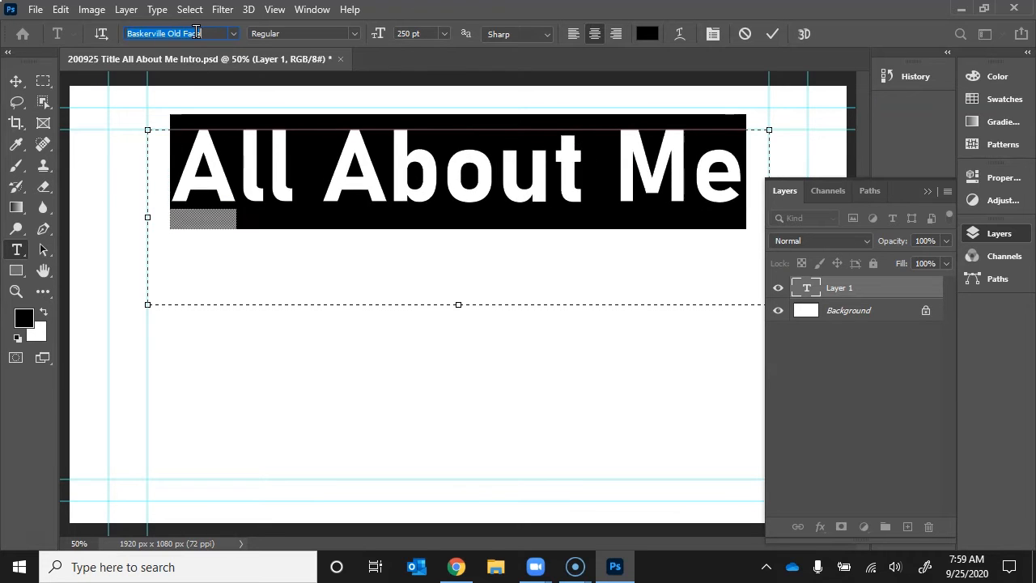
scroll(196, 32, "down", 4)
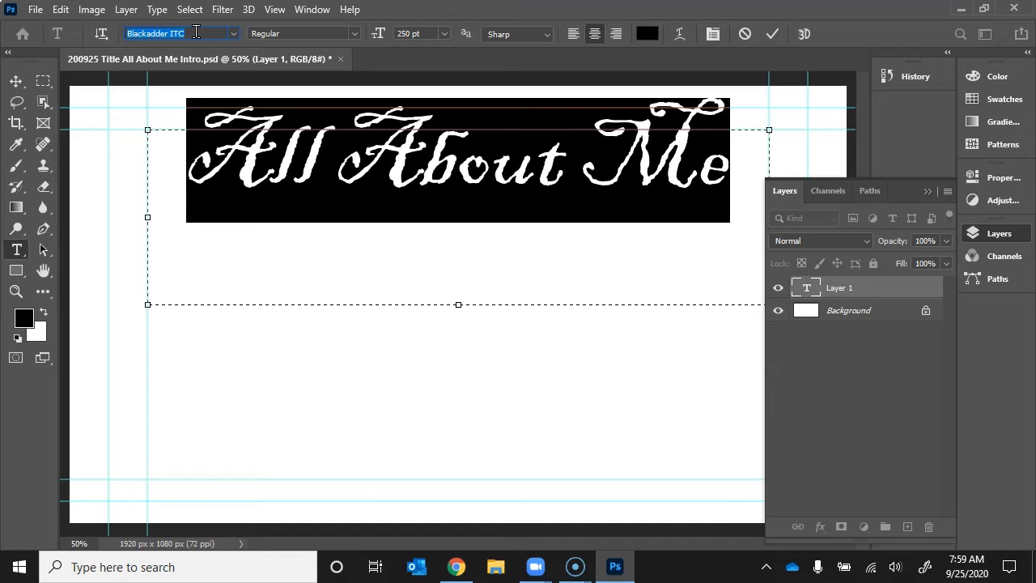
scroll(196, 33, "down", 2)
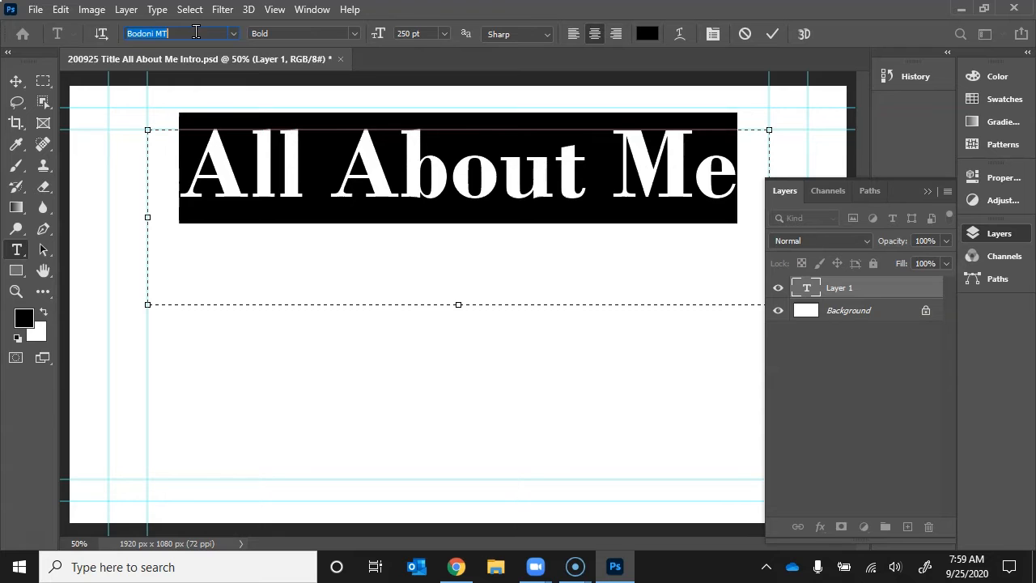
scroll(195, 33, "down", 1)
scroll(196, 32, "down", 1)
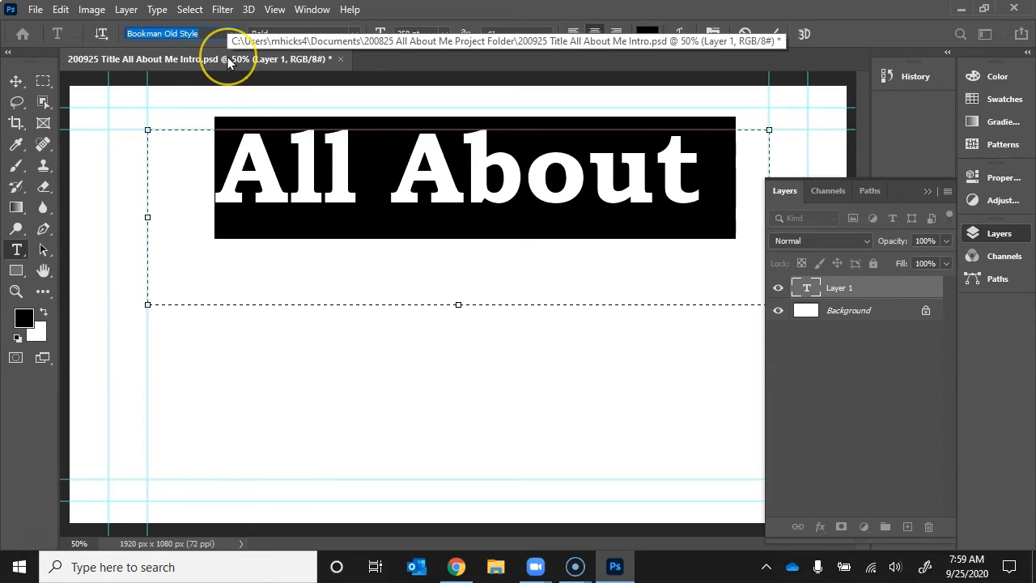
Step through Century Gothic, Colonna MT and Comic Sans MS, settling the title on Cooper Black.
key("Down")
key("Down")
key("Down")
key("Down")
key("Down")
key("Down")
key("Down")
key("Down")
key("Down")
key("Down")
key("Down")
key("Down")
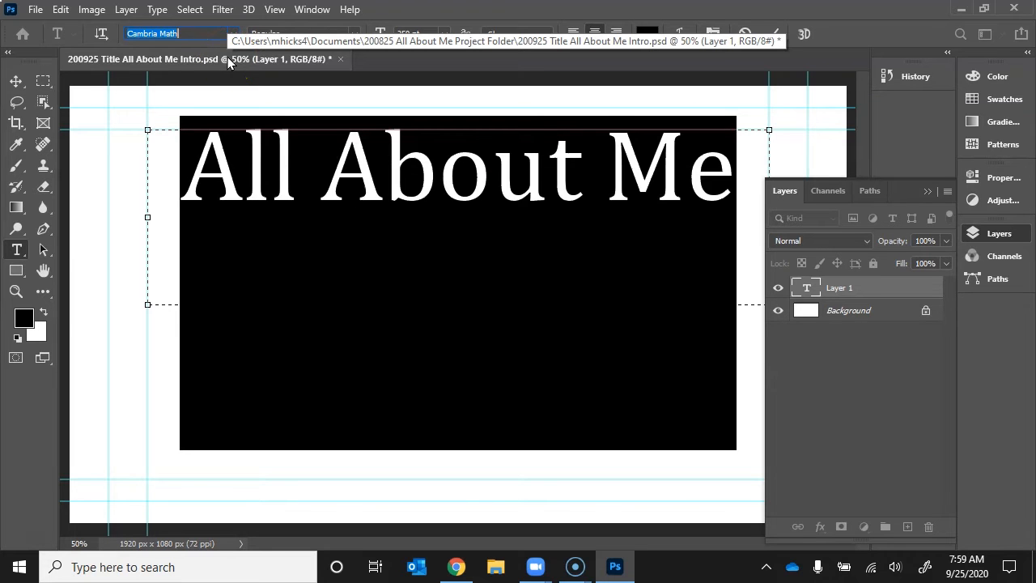
key("Down")
key("Down")
key("Down")
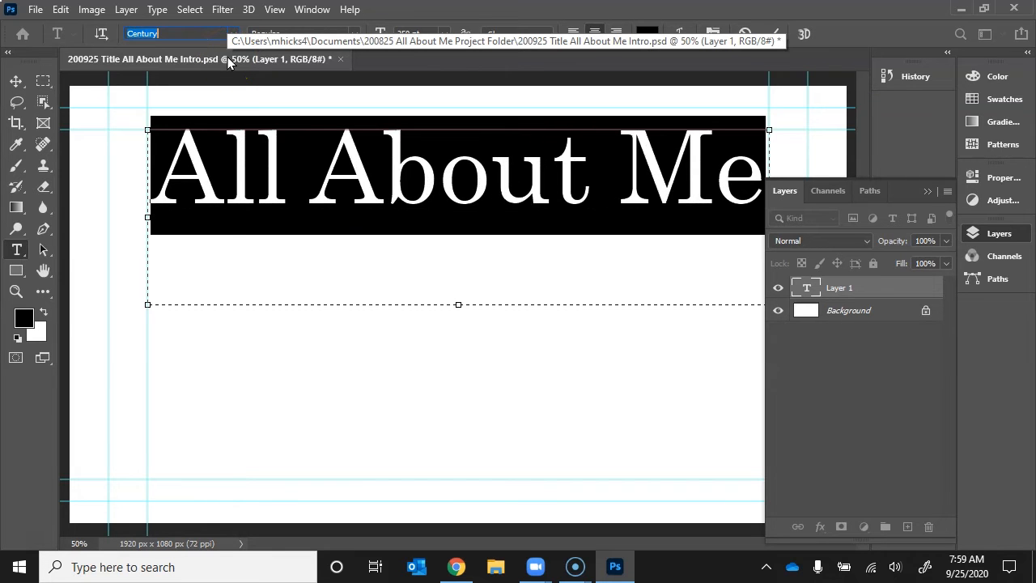
key("Down")
key("Down")
key("Down")
key("Down")
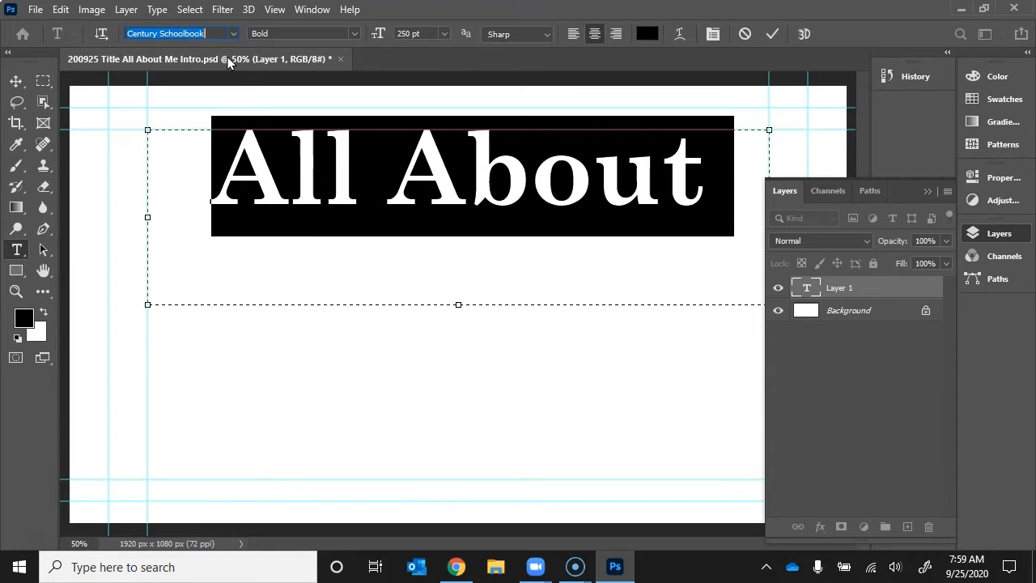
key("Down")
key("Up")
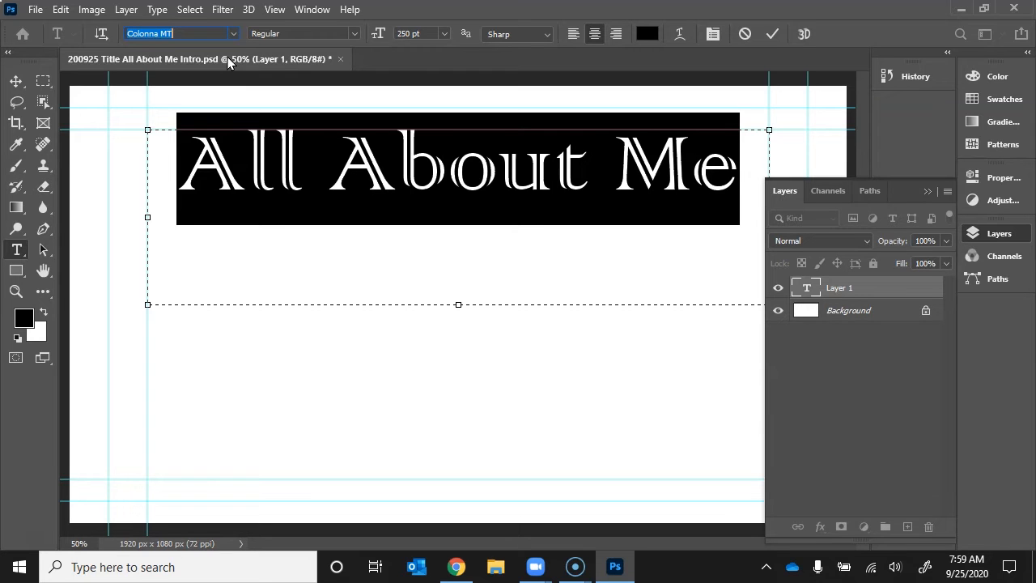
key("Down")
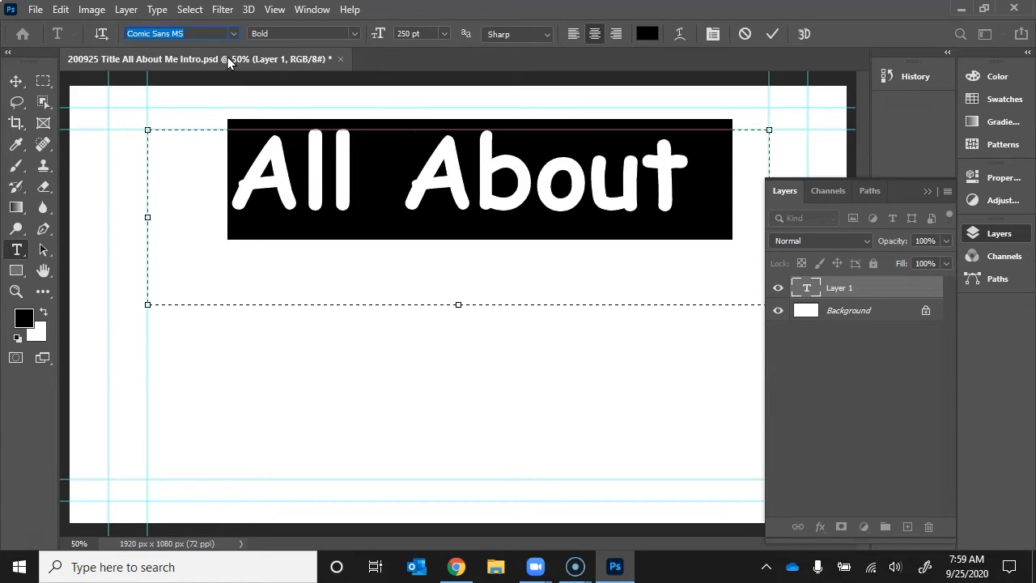
key("Down")
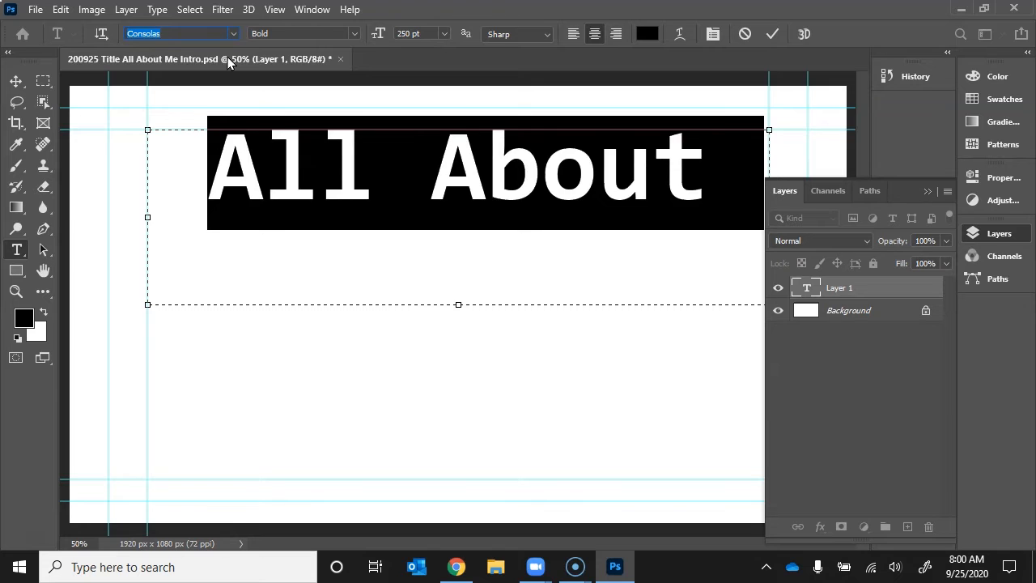
key("Down")
key("Down")
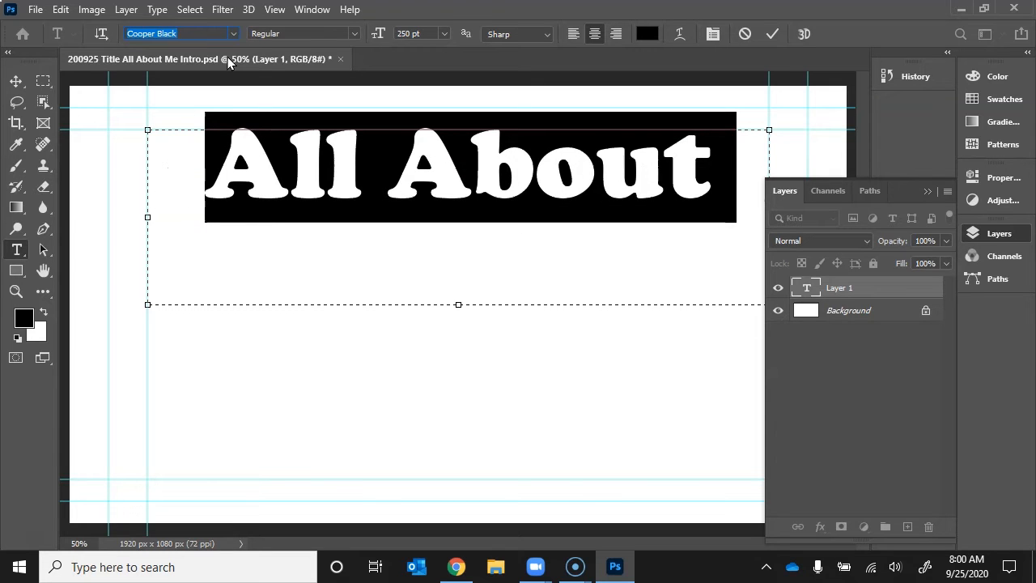
Resize the title to 230 pt, commit the text, and toggle its layer visibility to check it.
left_click(400, 34)
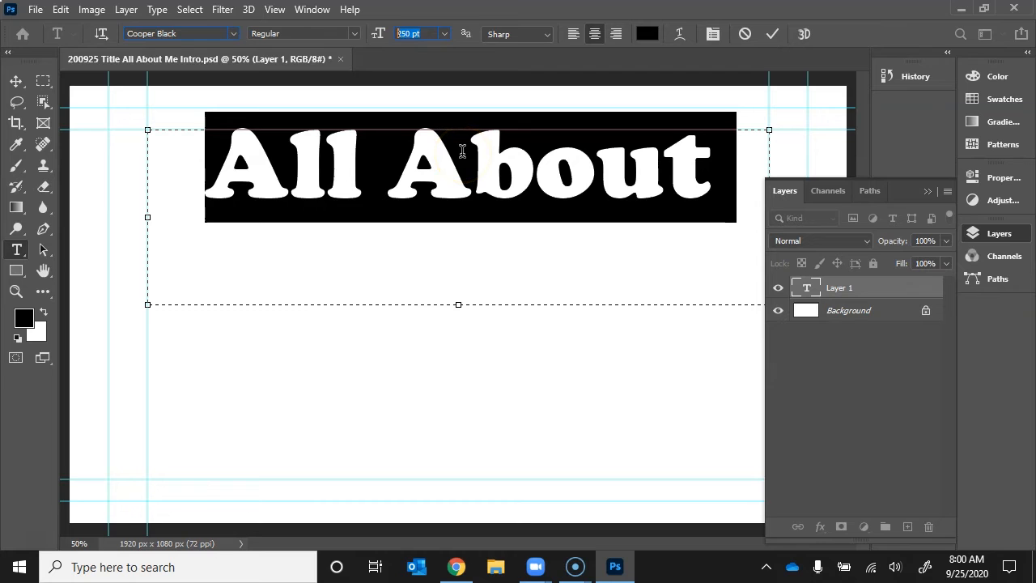
type("230")
key("Return")
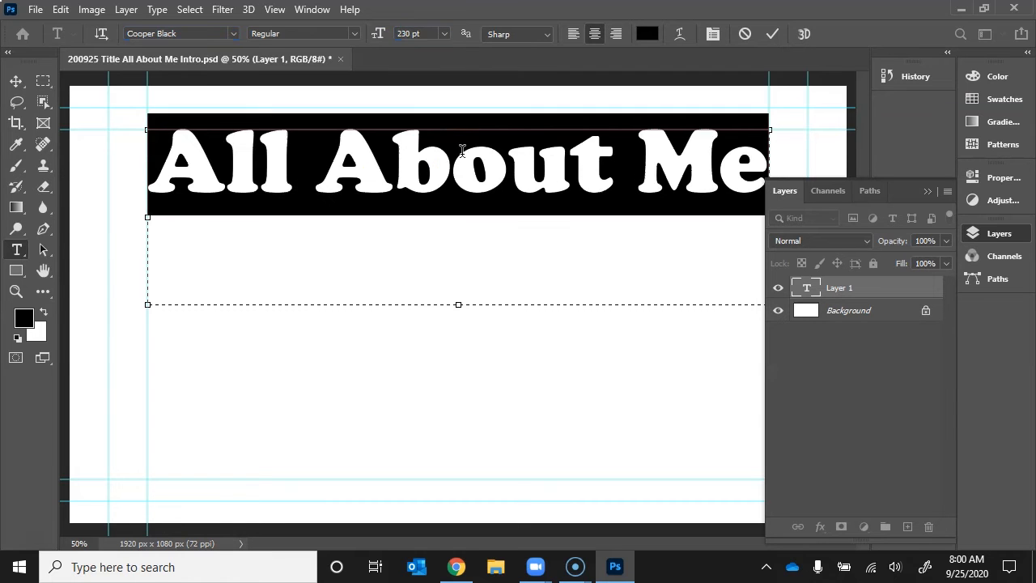
left_click(462, 150)
left_click(772, 34)
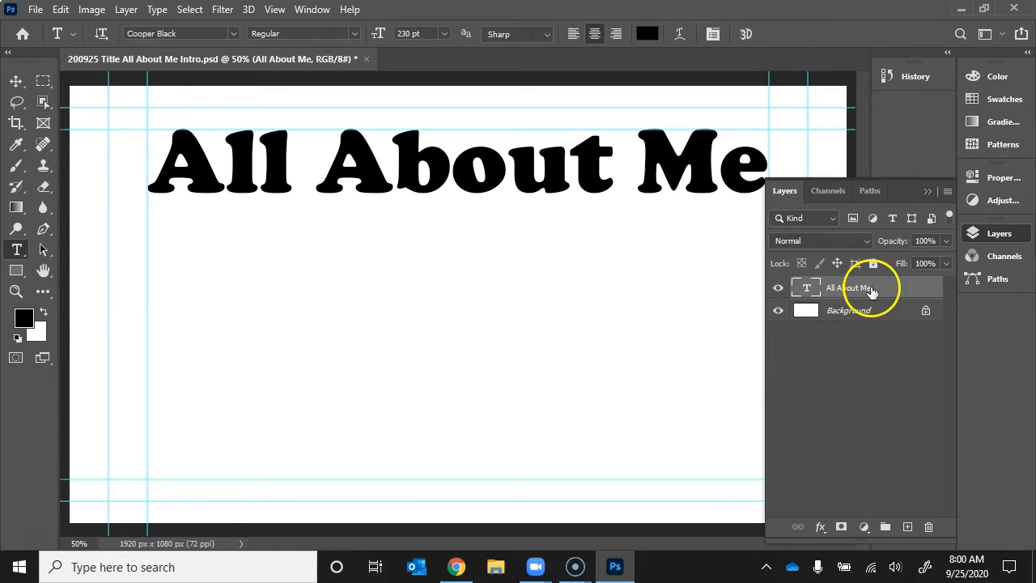
left_click(777, 288)
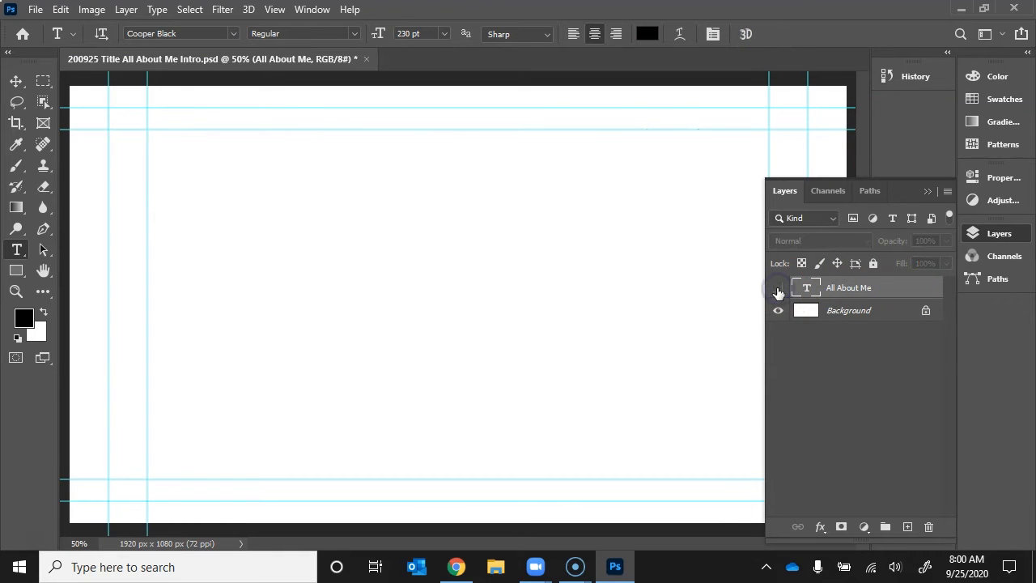
left_click(777, 289)
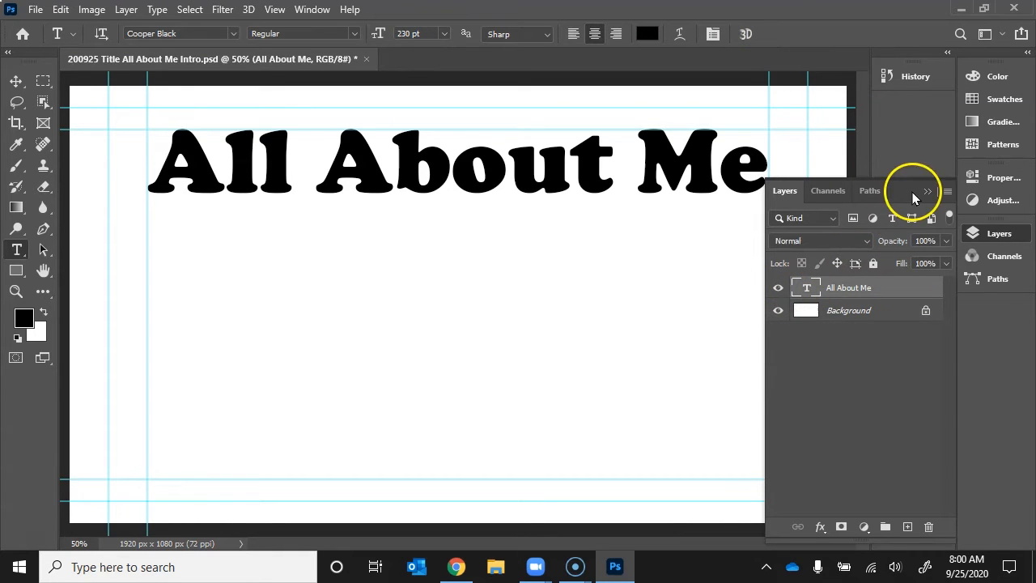
left_click(925, 191)
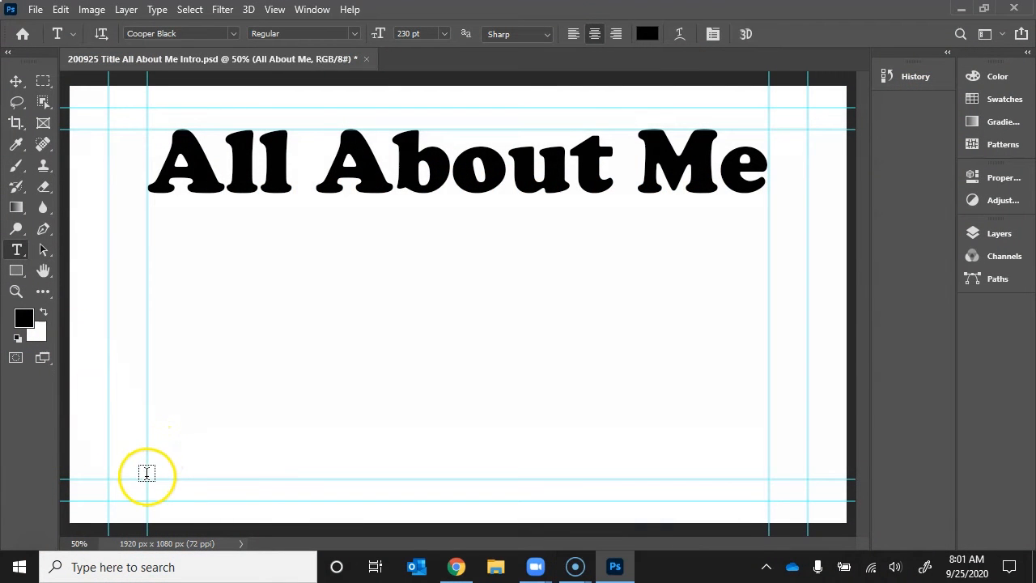
Draw a text box below the title, type the student's full name, and select it for restyling.
left_click_drag(147, 479, 771, 309)
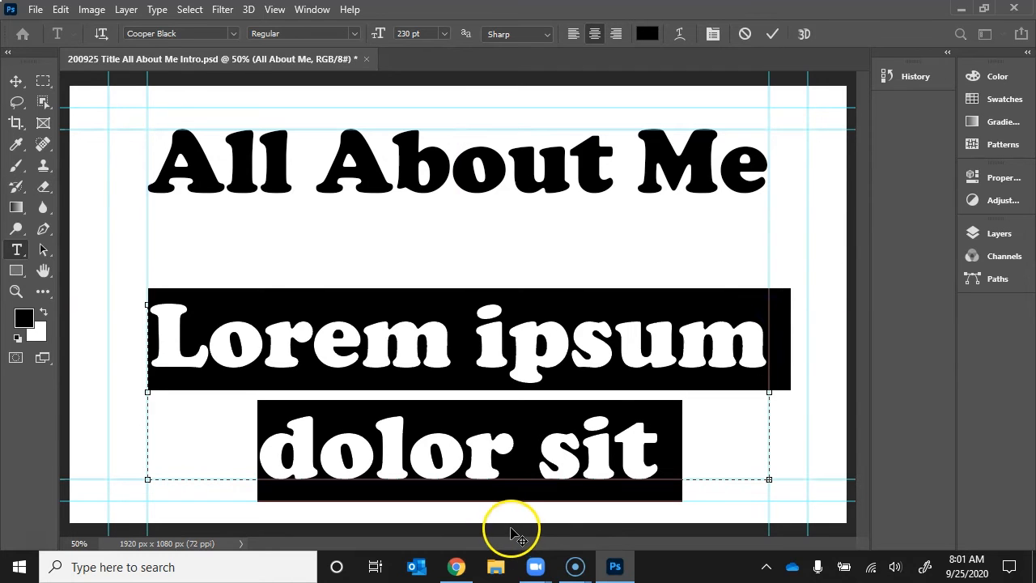
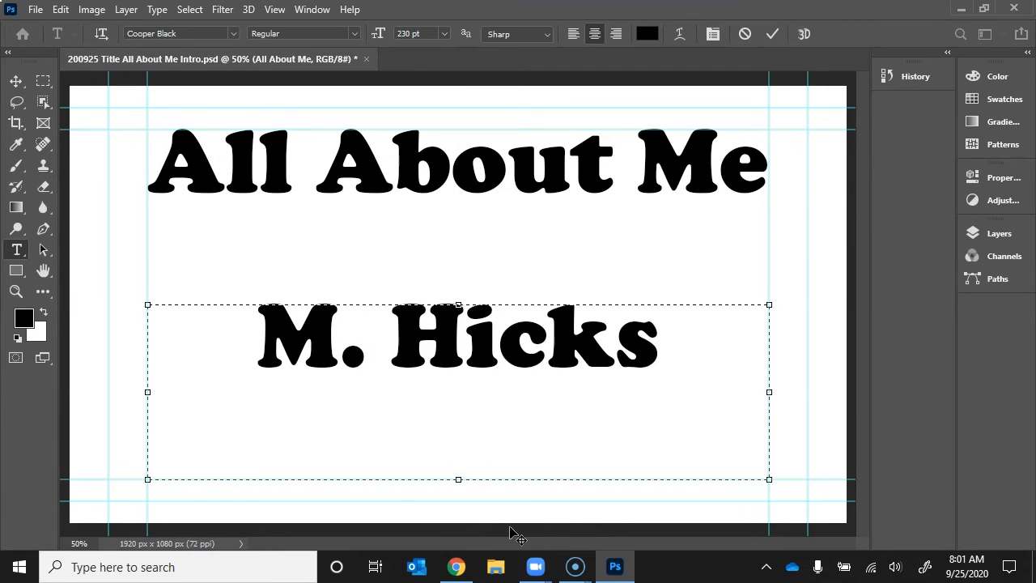
key("BackSpace")
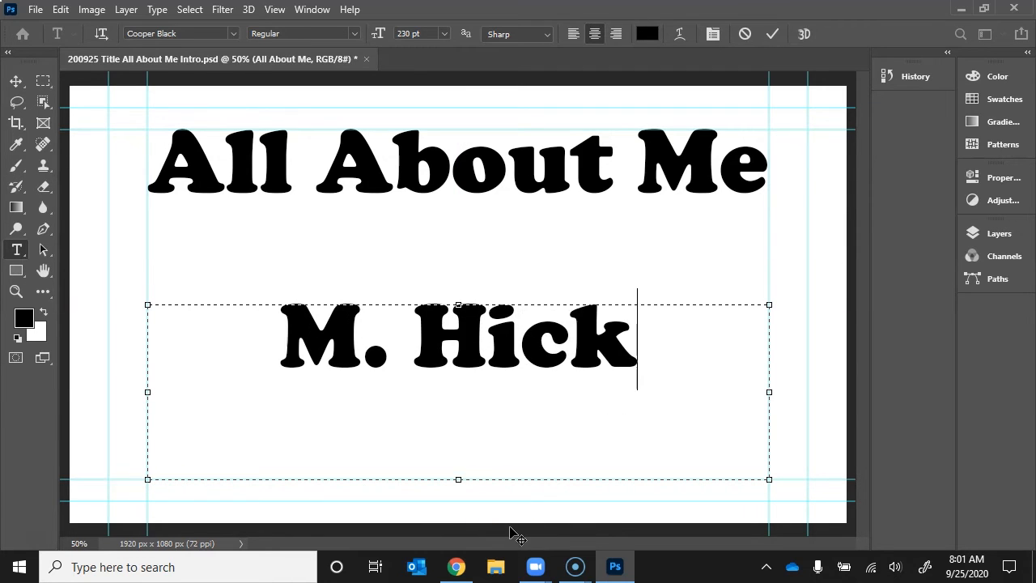
key("BackSpace")
key("BackSpace")
key("BackSpace")
key("BackSpace")
key("BackSpace")
key("BackSpace")
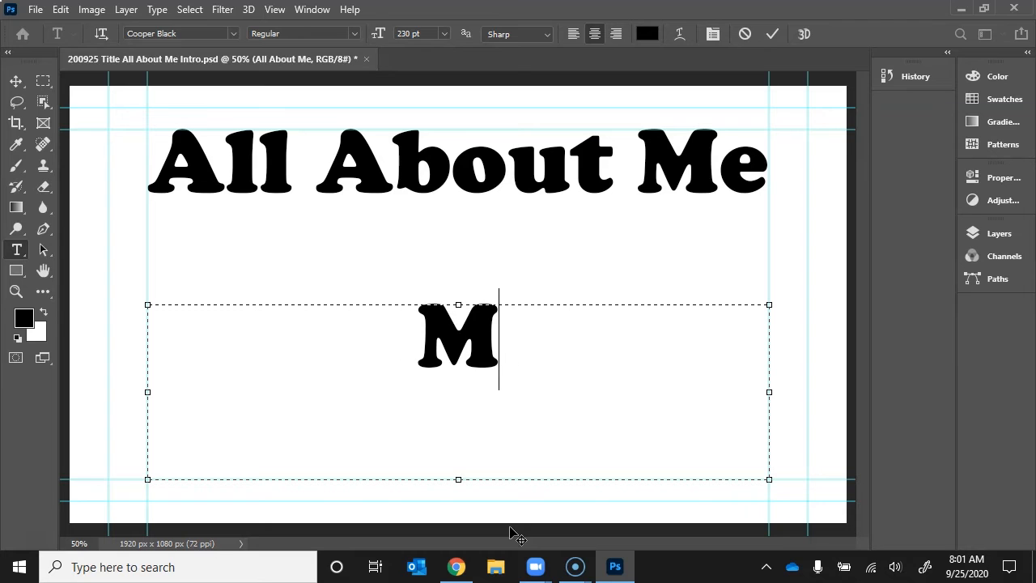
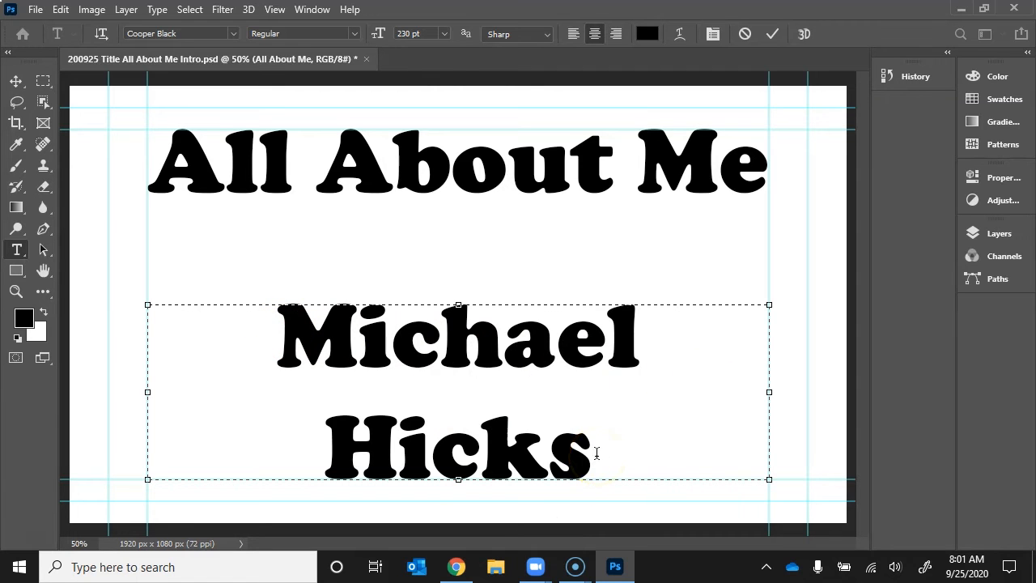
left_click_drag(596, 453, 199, 302)
Preview fonts such as Critter Std on the name, then set it in Edwardian Script ITC.
left_click(176, 33)
key("Down")
key("Down")
key("Down")
key("Down")
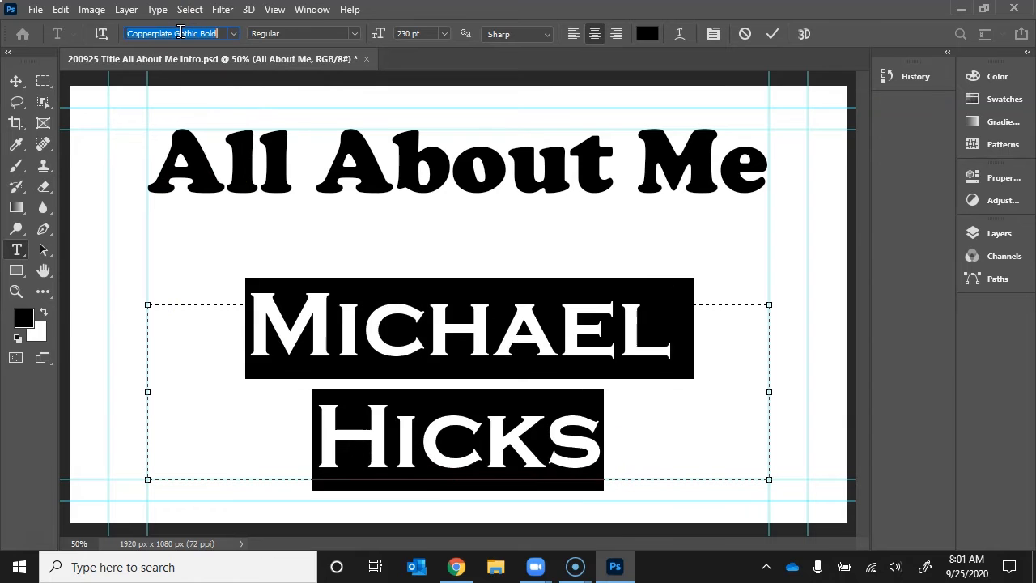
key("Down")
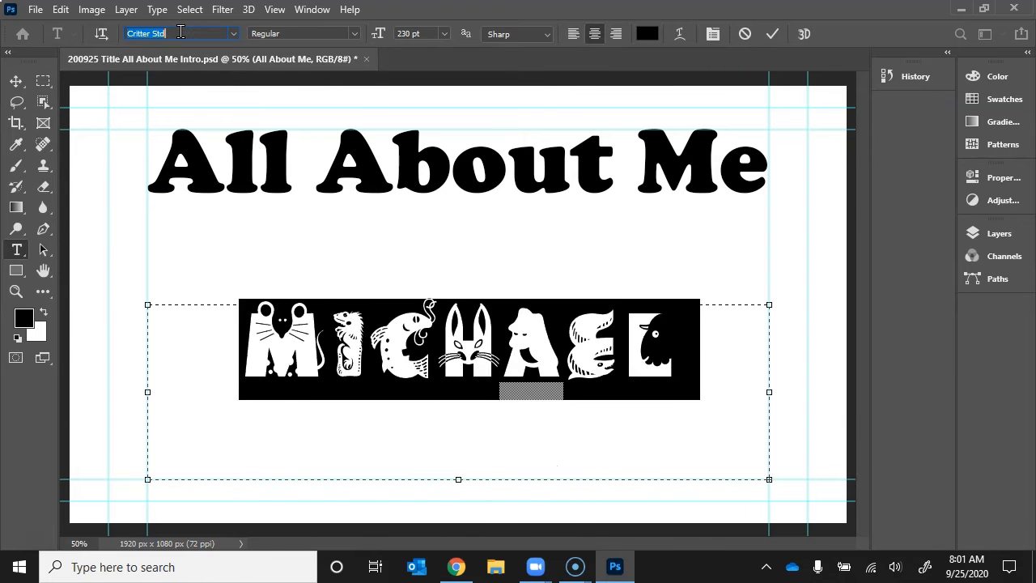
left_click(233, 33)
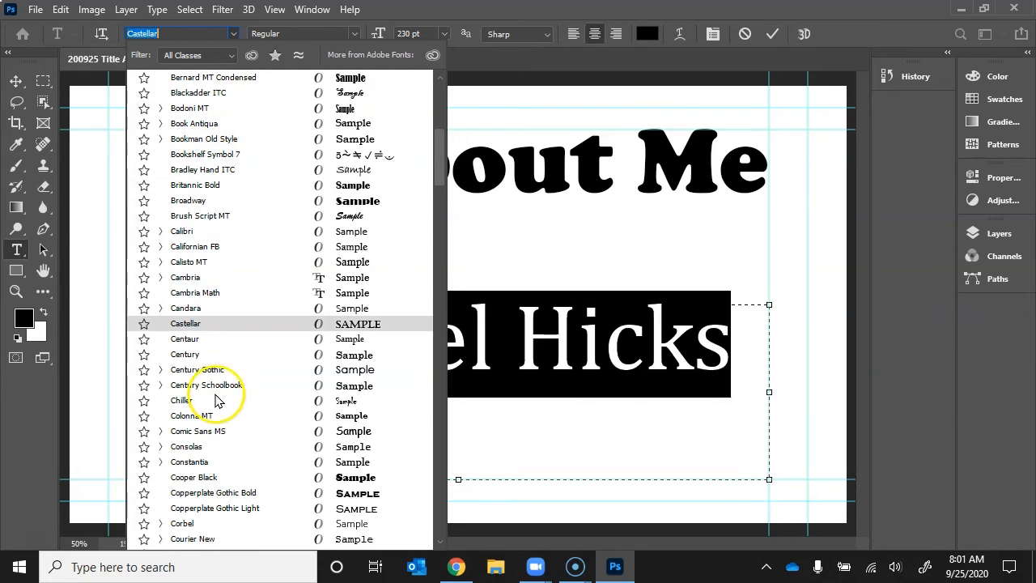
scroll(215, 407, "down", 3)
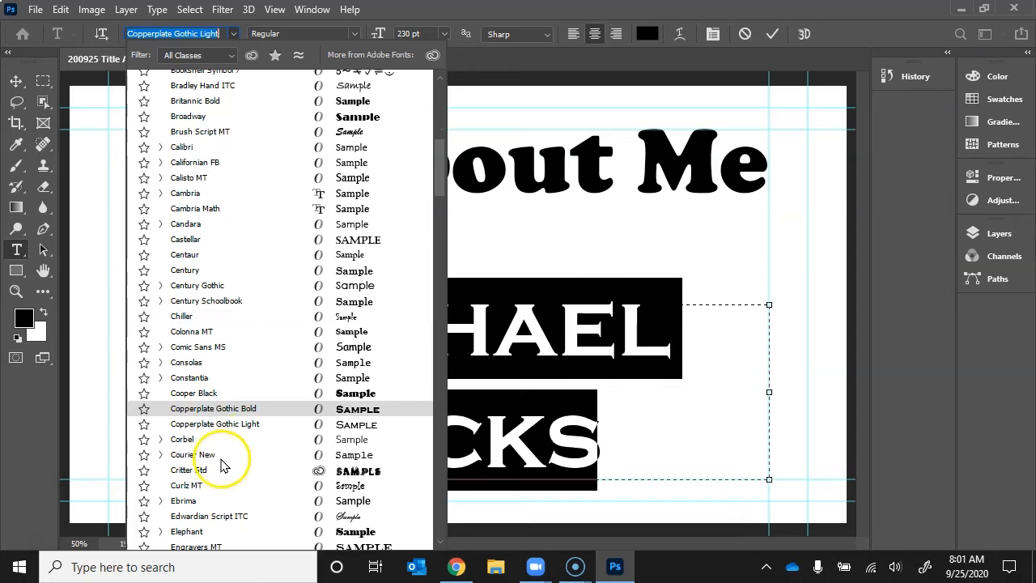
left_click(220, 515)
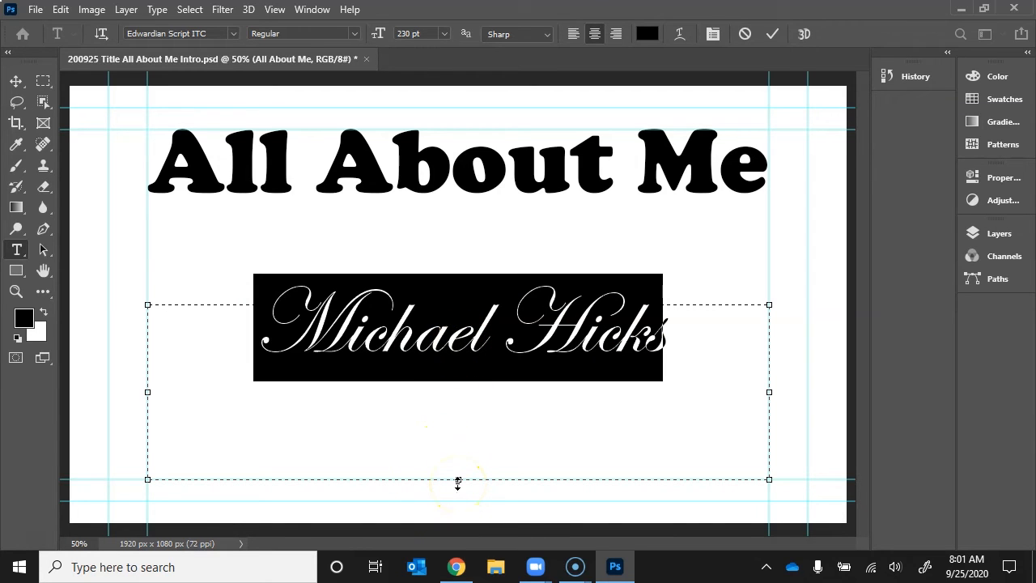
Shorten the name's text box to one line, commit it, and move it toward the bottom guide.
left_click_drag(458, 480, 460, 378)
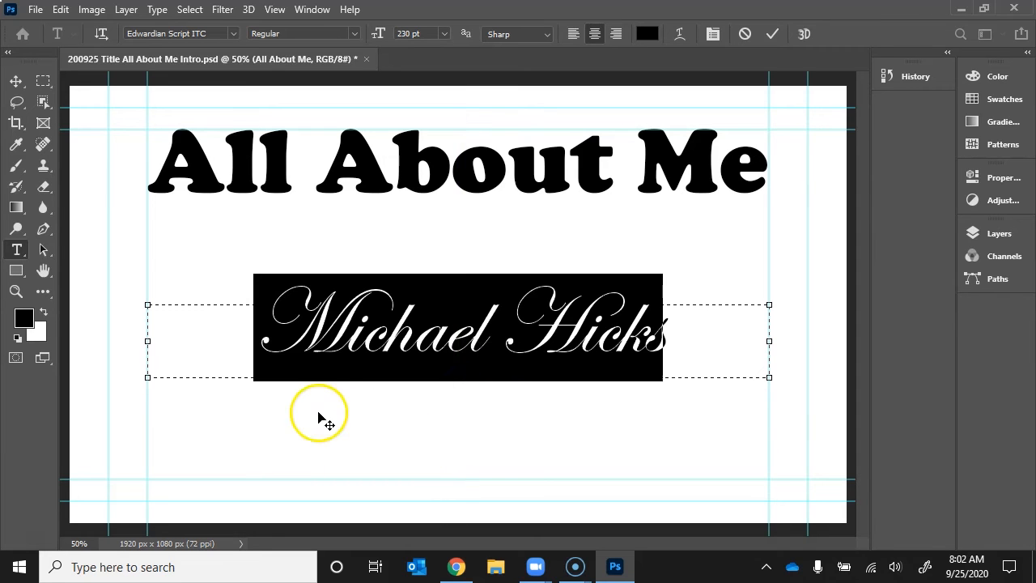
left_click(771, 33)
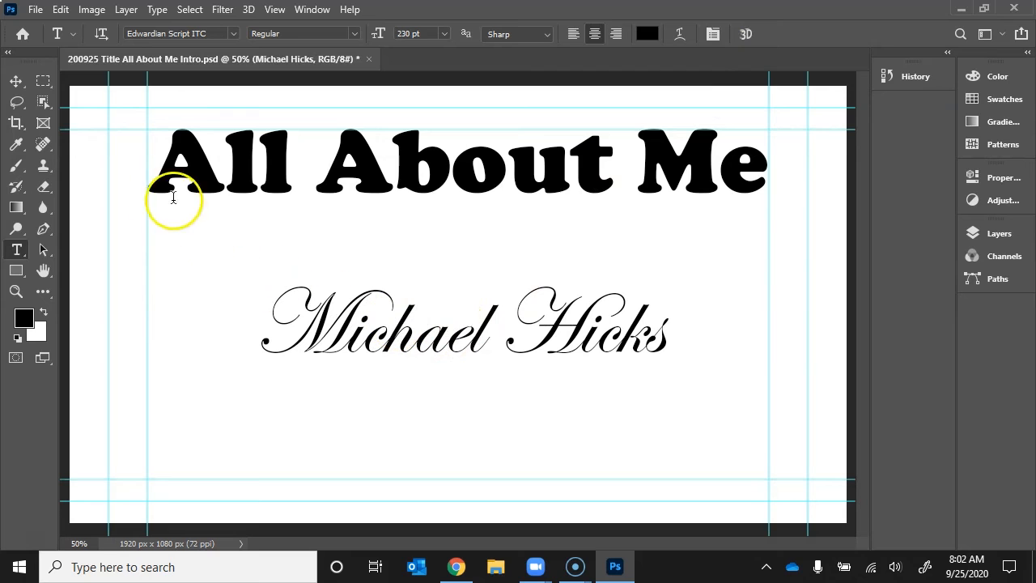
left_click(15, 80)
left_click_drag(502, 370, 585, 470)
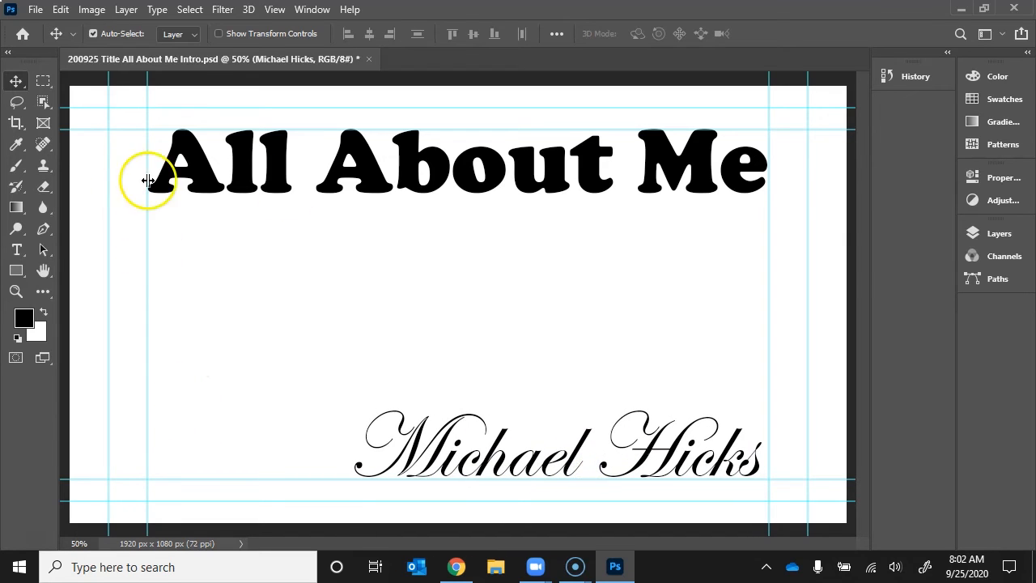
Stack the All About Me layer above the name layer and check each layer's visibility.
left_click(996, 236)
left_click(841, 315)
left_click(845, 291)
left_click_drag(848, 316, 846, 285)
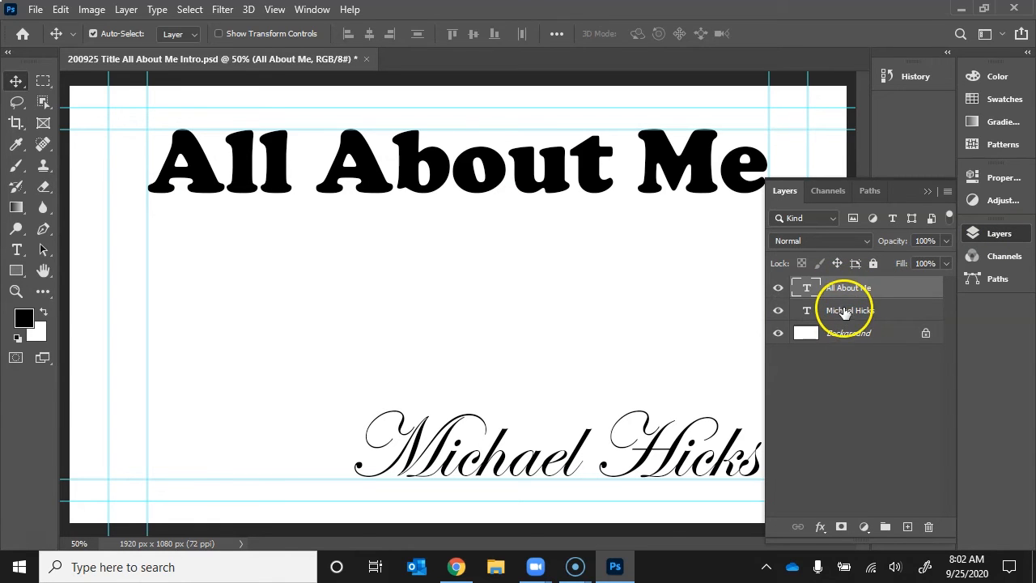
left_click(779, 290)
left_click(779, 289)
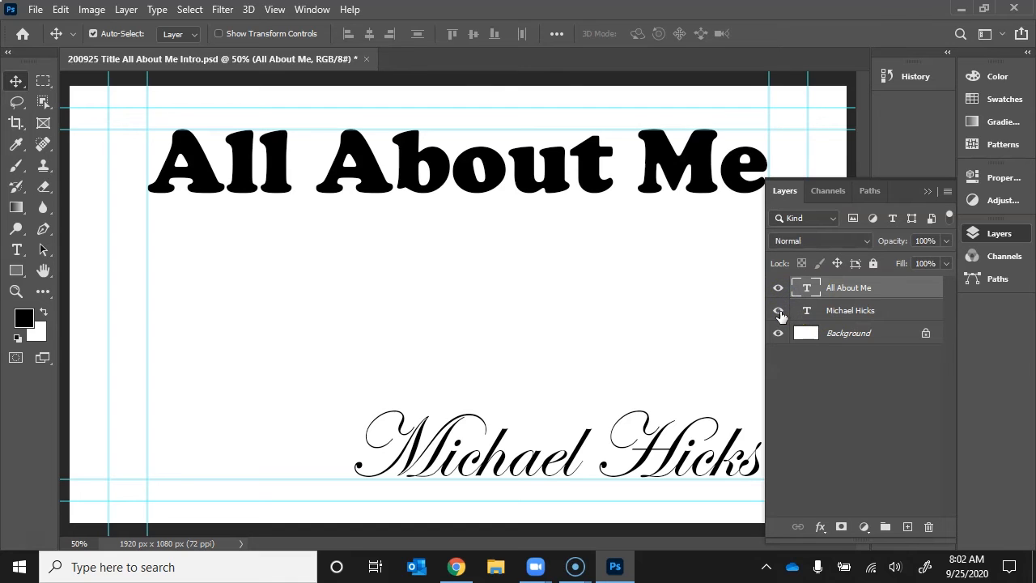
left_click(778, 312)
left_click(778, 312)
Lower the All About Me title slightly on the card.
left_click_drag(419, 187, 417, 224)
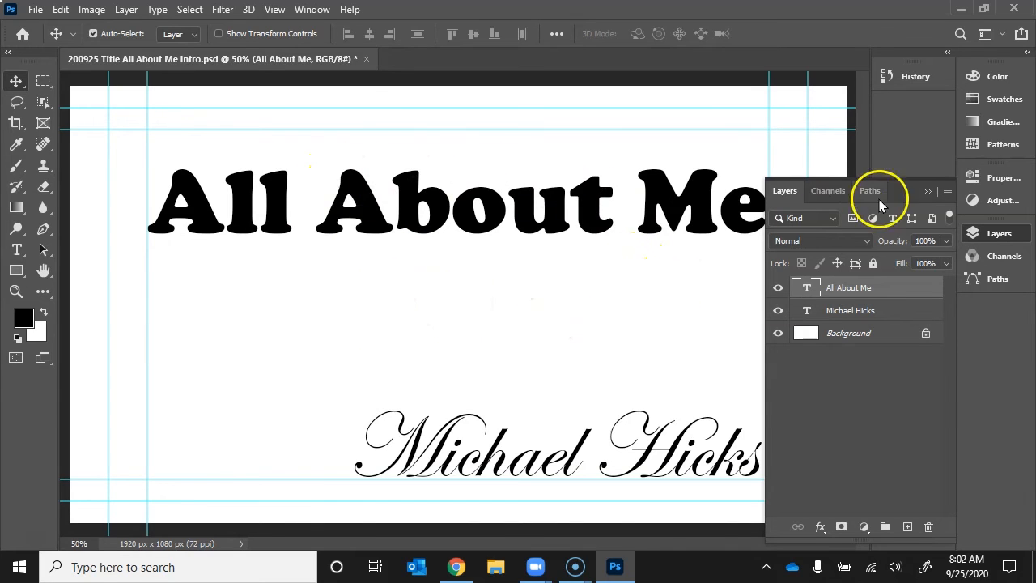
left_click(927, 192)
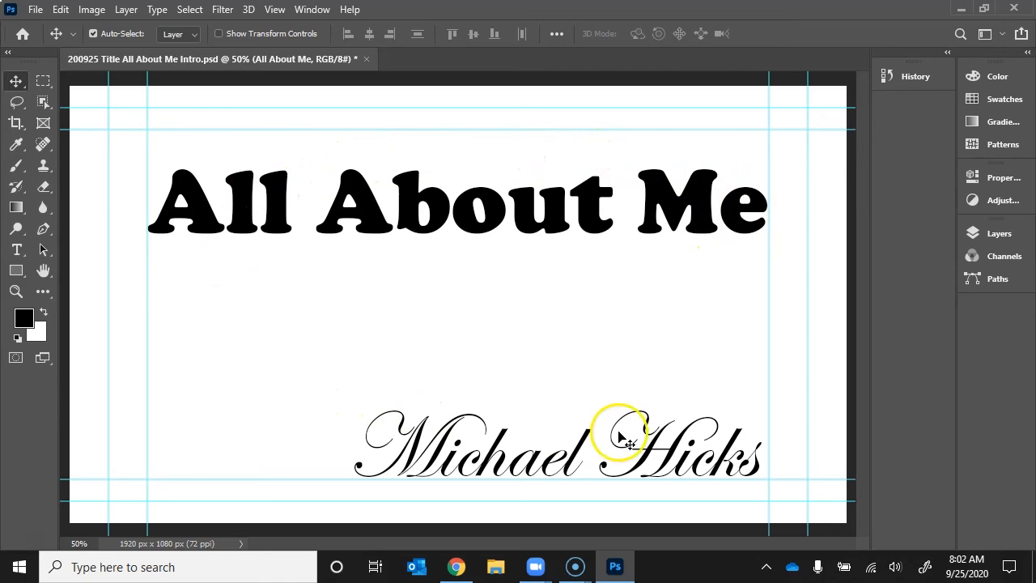
left_click(35, 9)
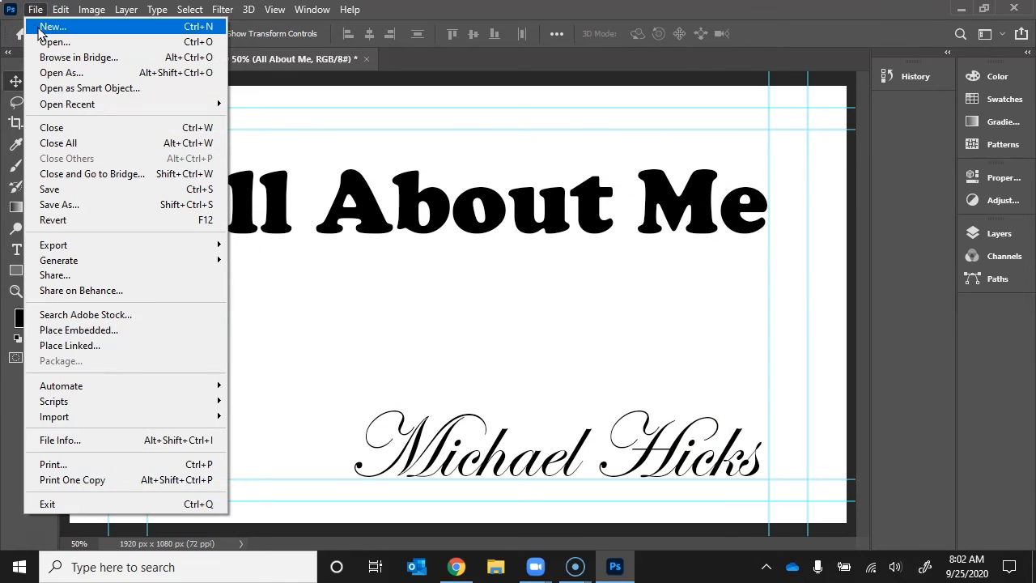
Create a new 1920×1080 document named '200925 Title Animals'.
left_click(49, 26)
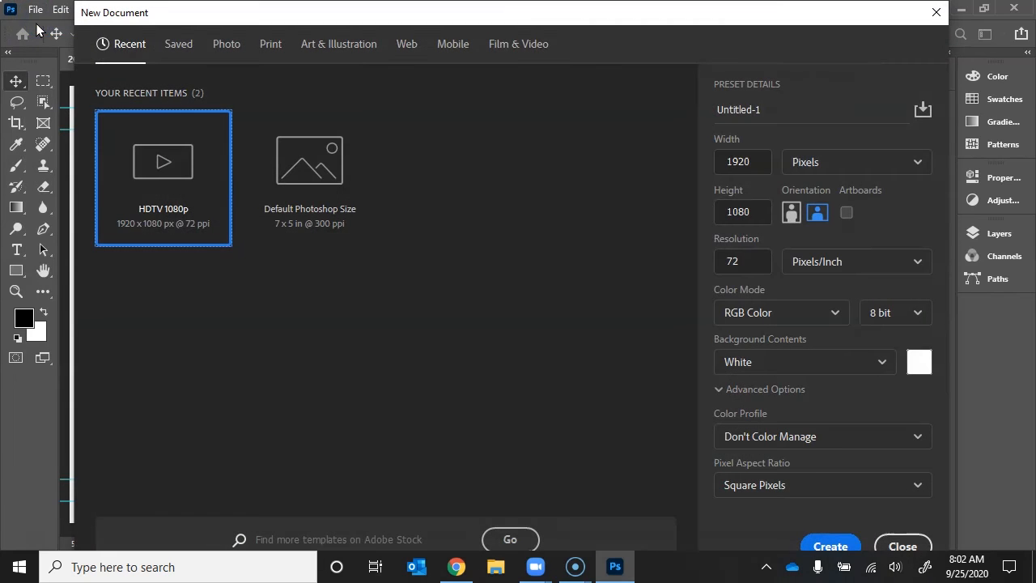
left_click(717, 107)
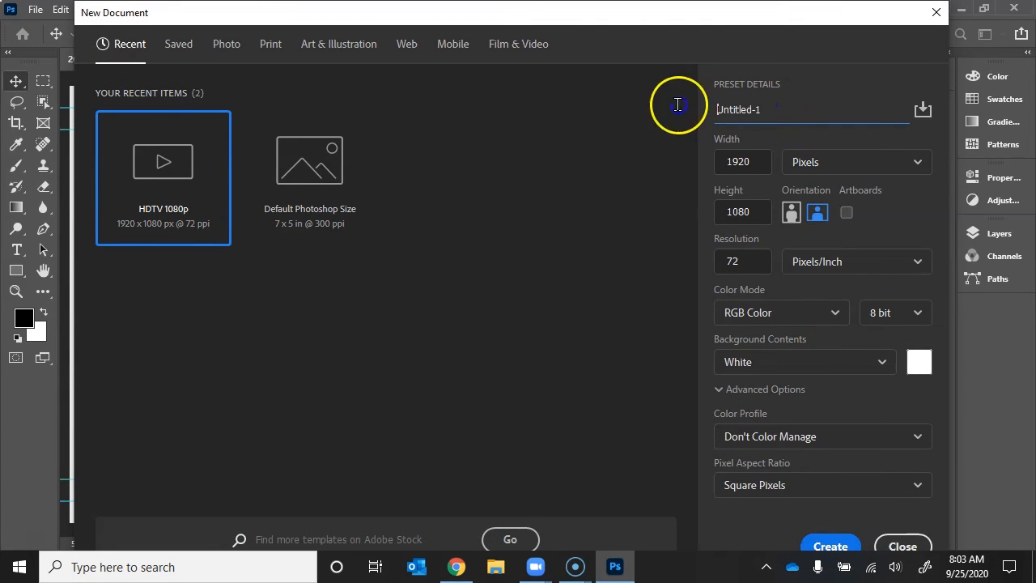
left_click(774, 101)
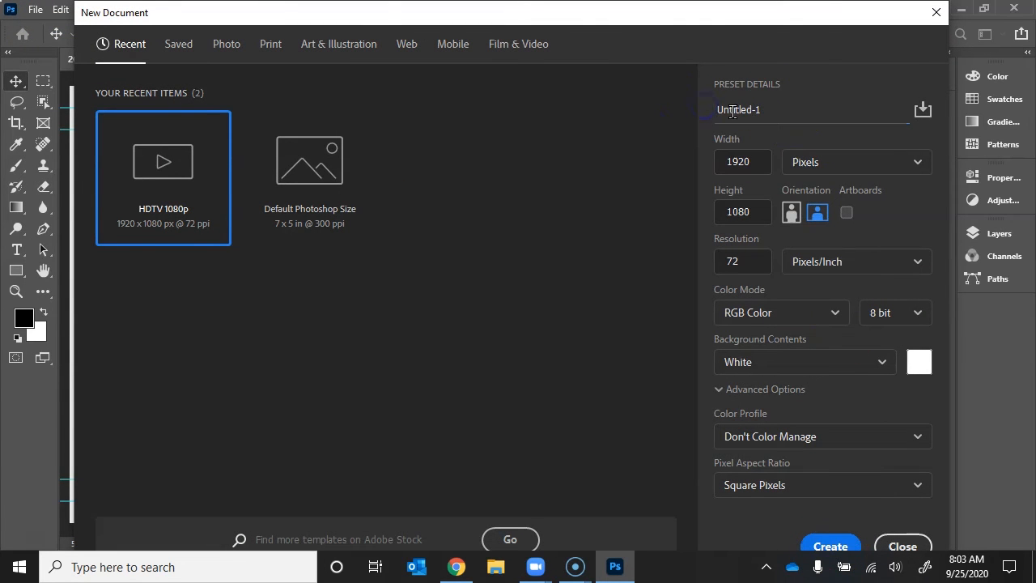
left_click_drag(761, 109, 744, 111)
type("200925 Title Animals")
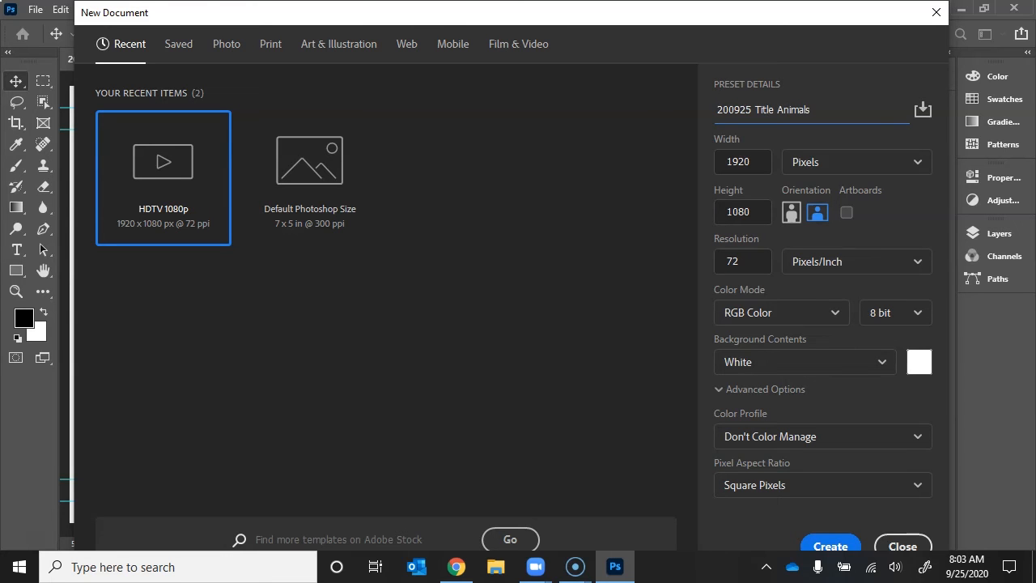
left_click(828, 546)
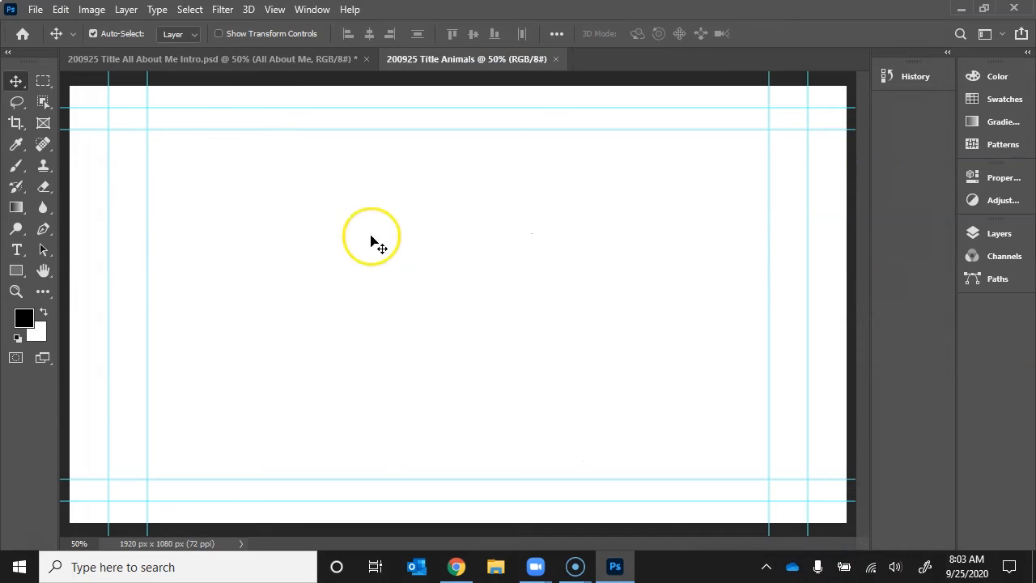
Switch between the two documents and return to the All About Me intro card.
left_click(246, 61)
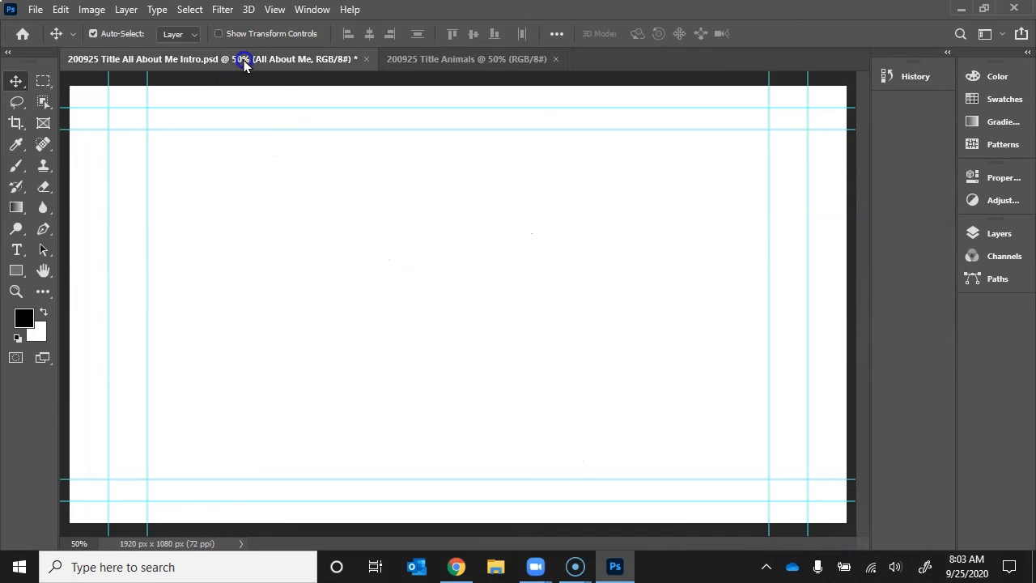
left_click(409, 63)
left_click(305, 61)
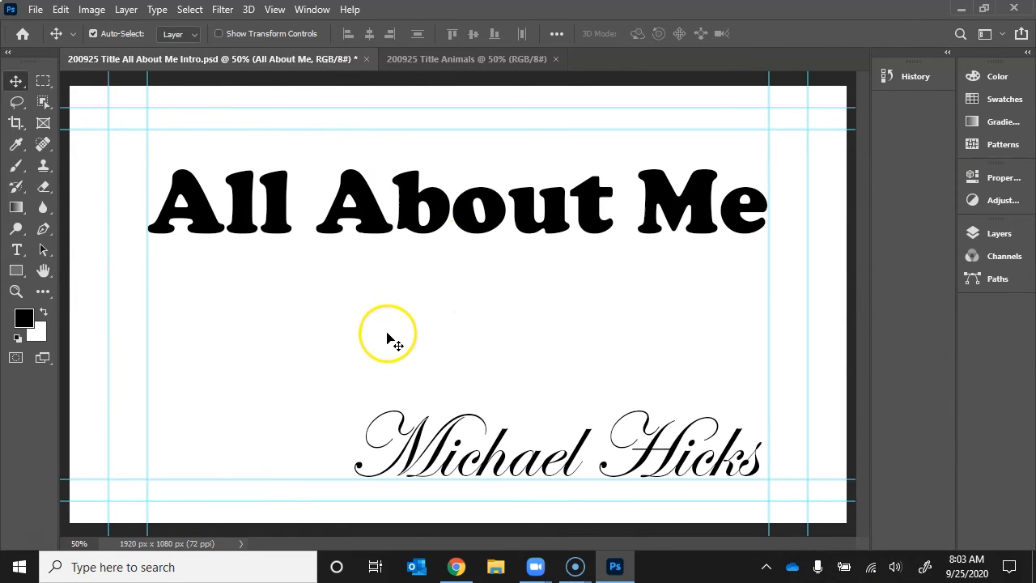
Save the card as '200925 Title All About Me Intro.psd', replacing the existing file.
left_click(37, 10)
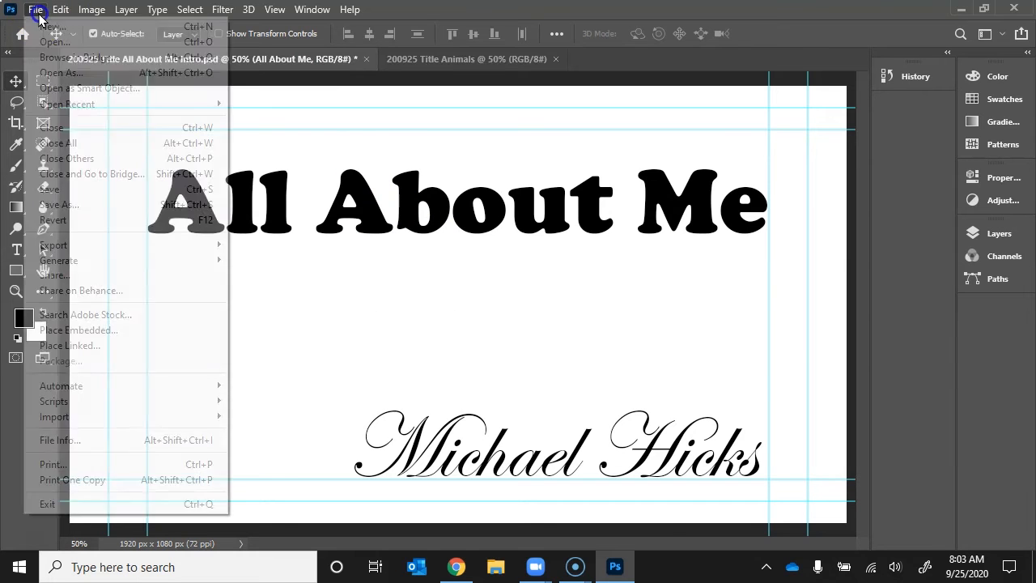
left_click(84, 204)
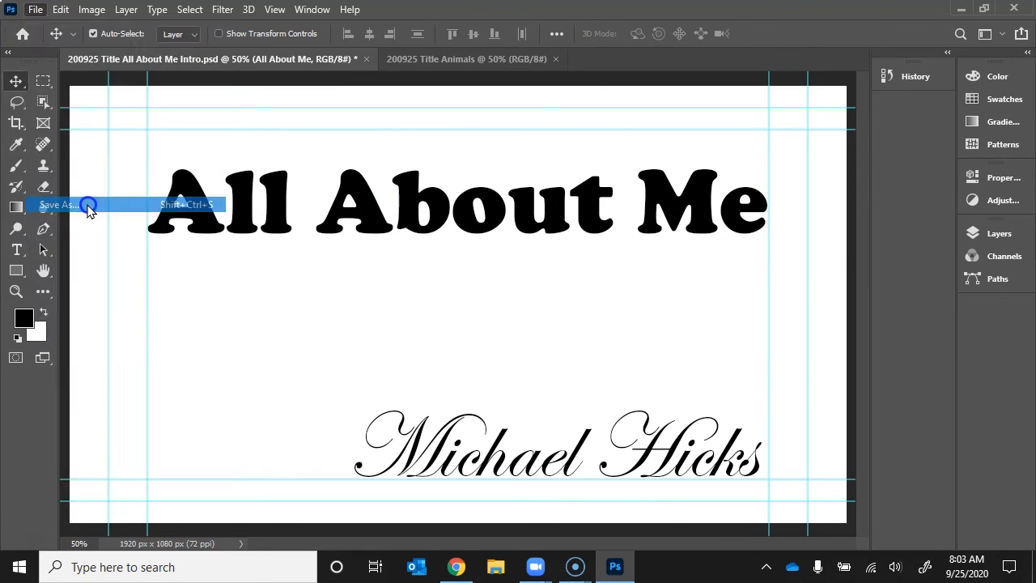
scroll(113, 202, "up", 1)
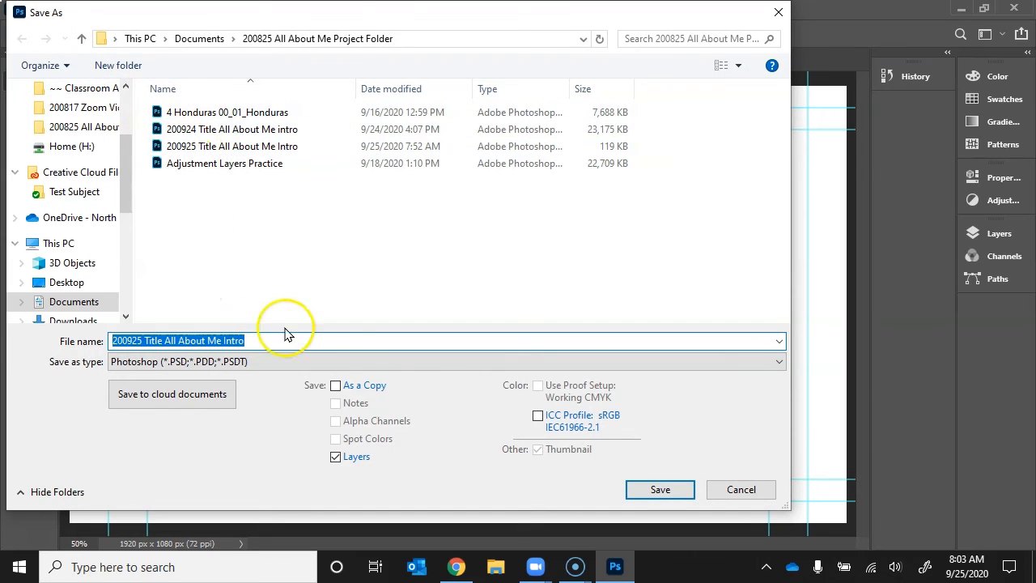
left_click(644, 491)
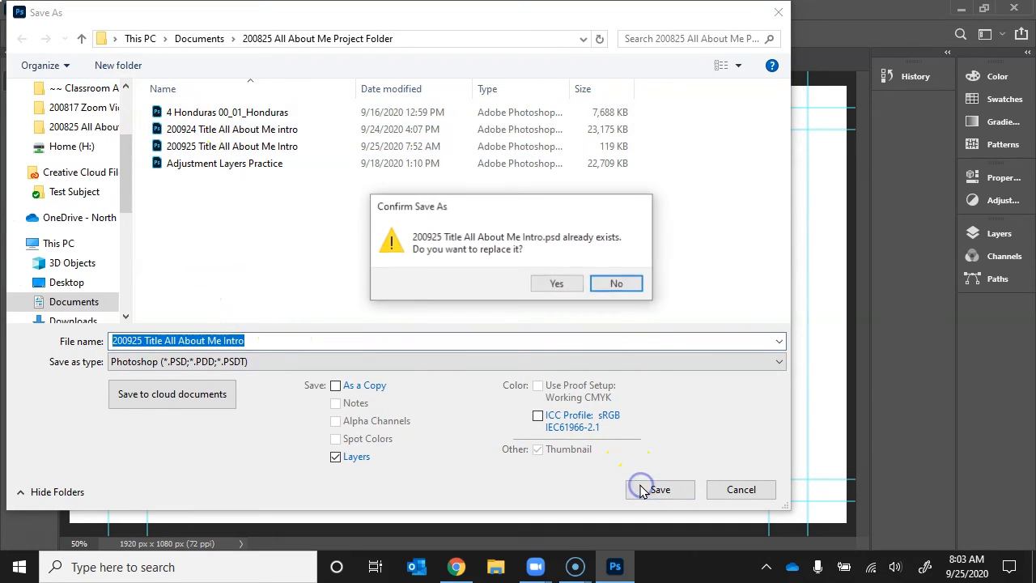
left_click(555, 284)
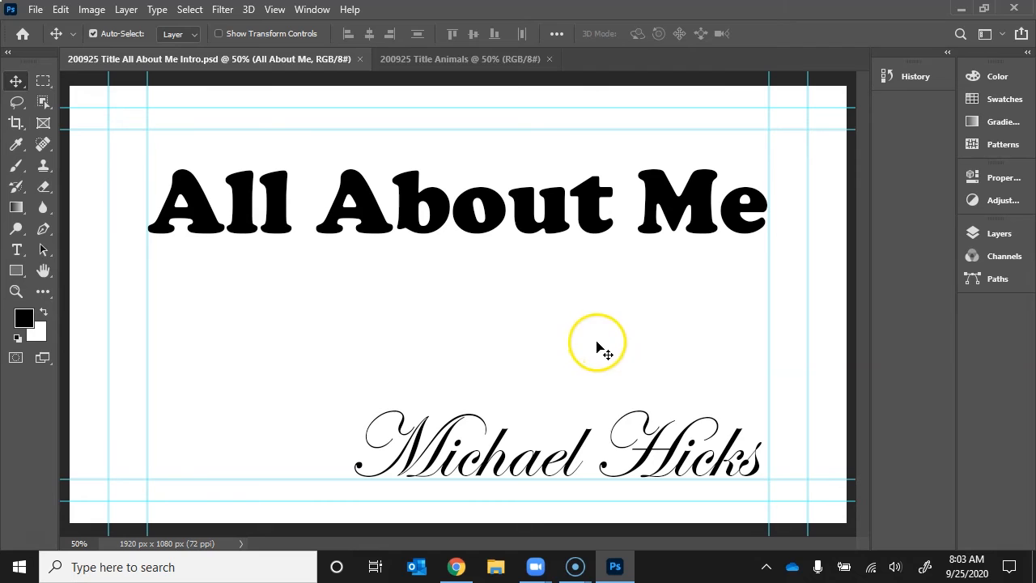
In the Animals document, draw a text box across most of the card and type 'Animals'.
left_click(469, 60)
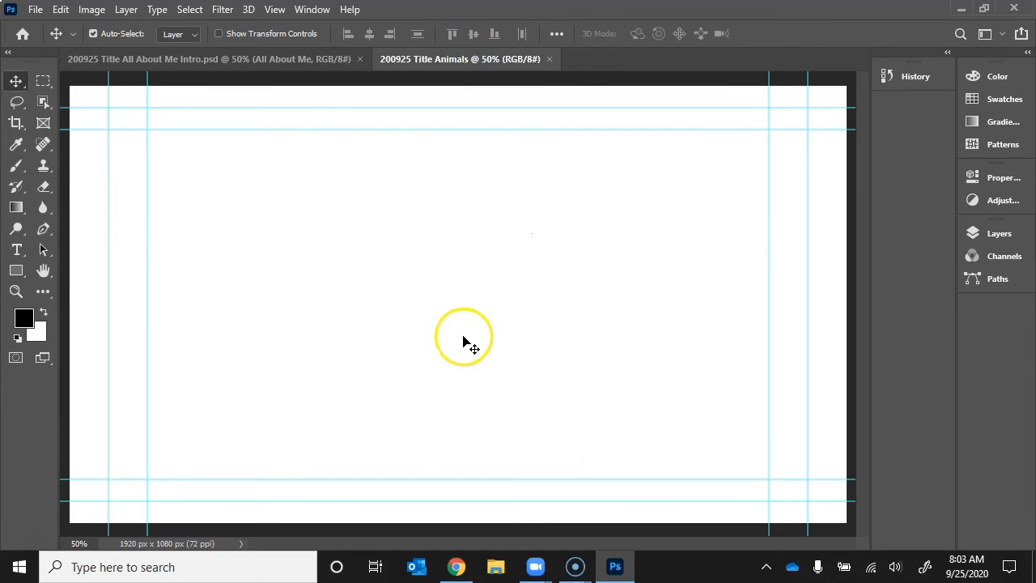
left_click(17, 249)
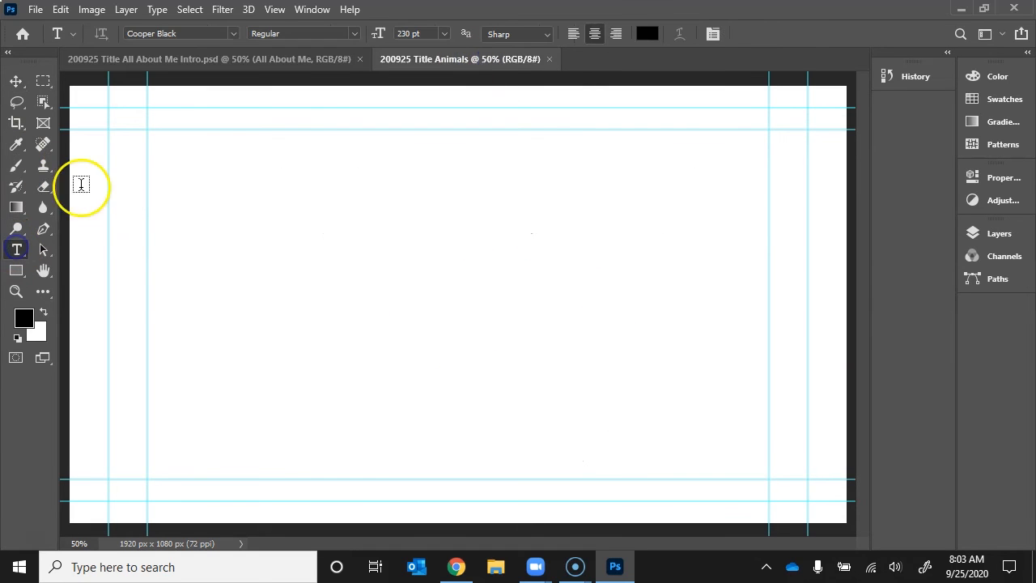
left_click_drag(148, 129, 769, 479)
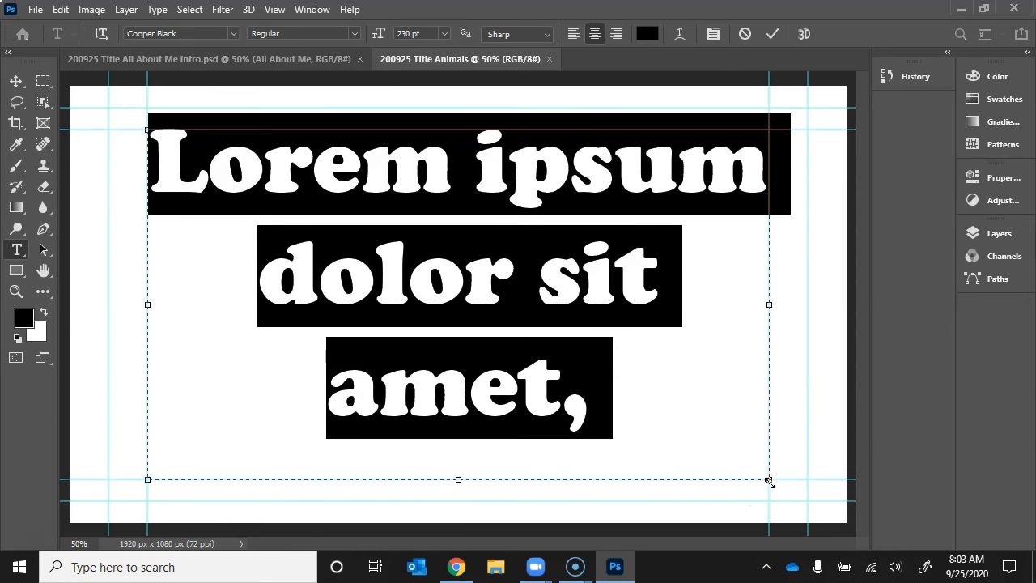
type("Animals")
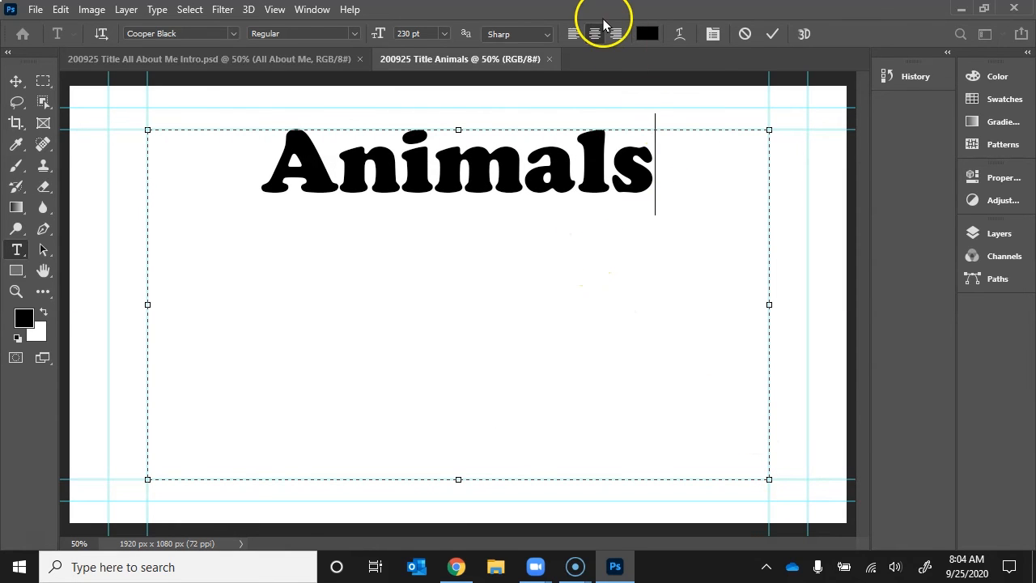
Scroll the font list and pick Gill Sans Ultra Bold for the title.
left_click(190, 34)
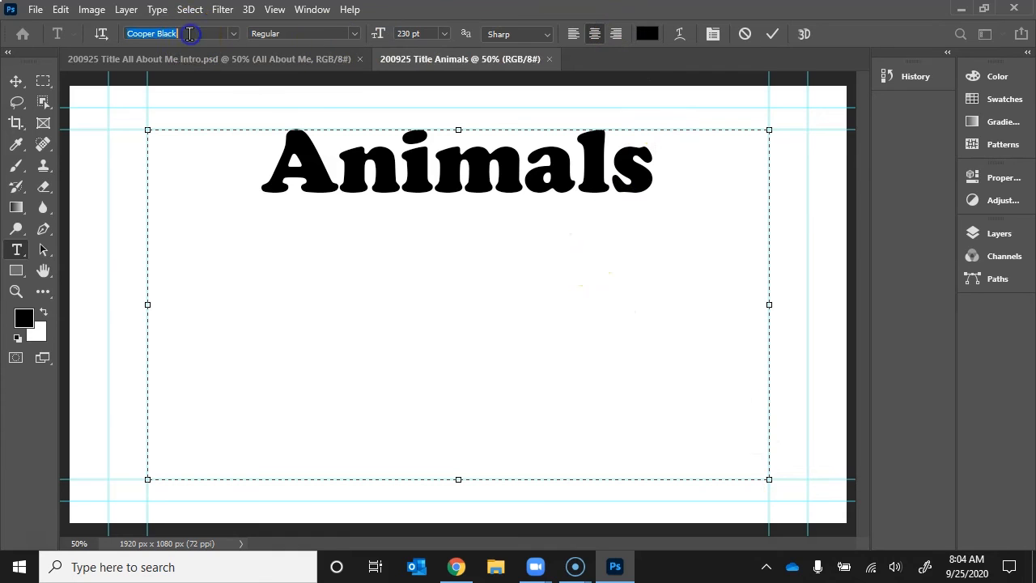
left_click(234, 34)
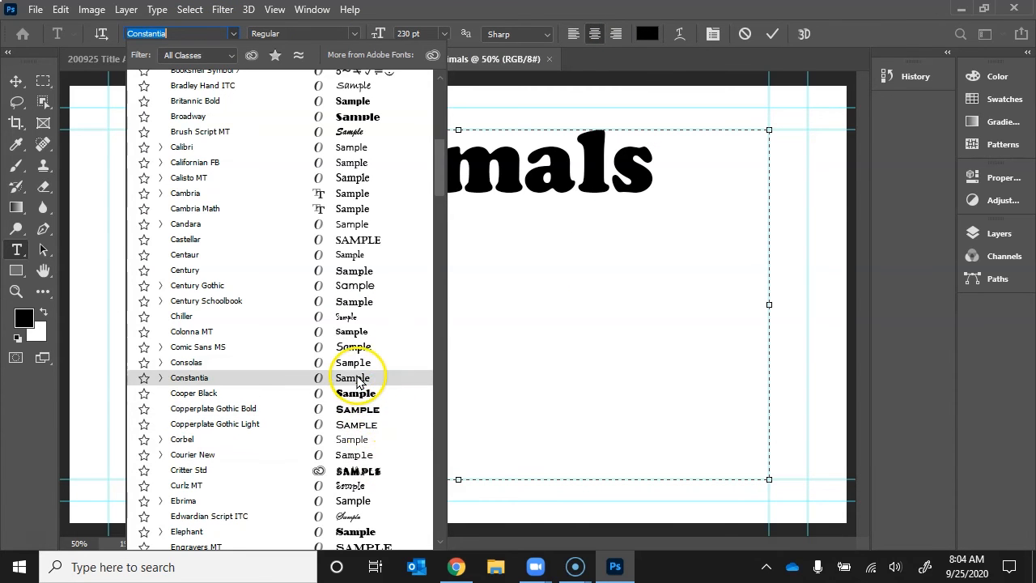
scroll(372, 379, "down", 1)
scroll(357, 381, "down", 2)
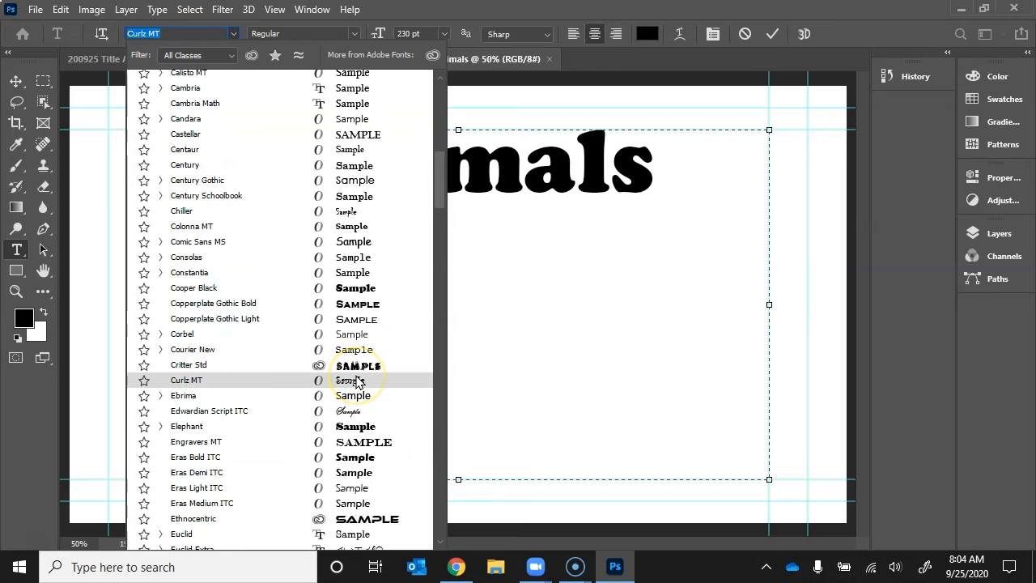
scroll(360, 382, "down", 5)
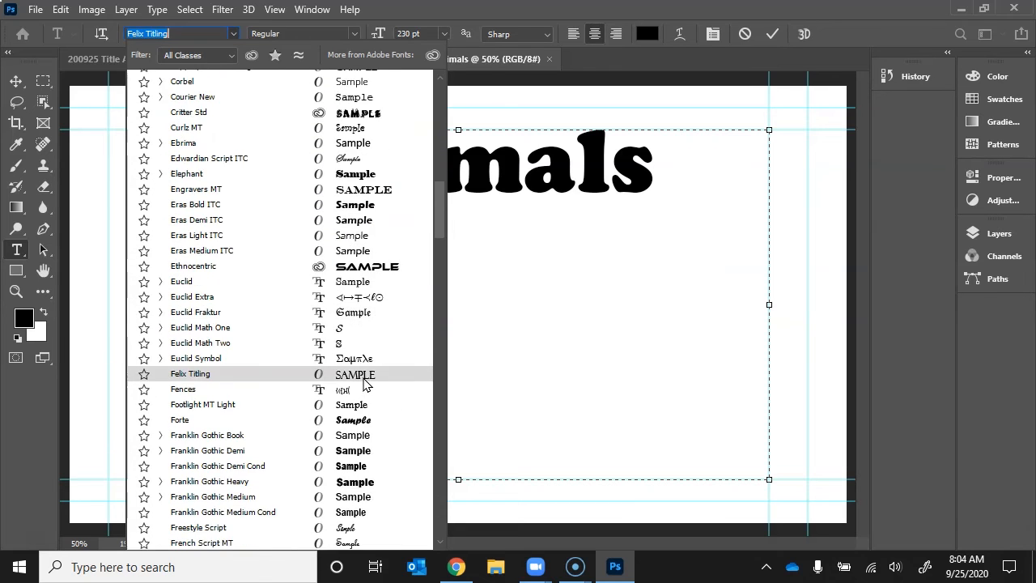
scroll(363, 383, "down", 5)
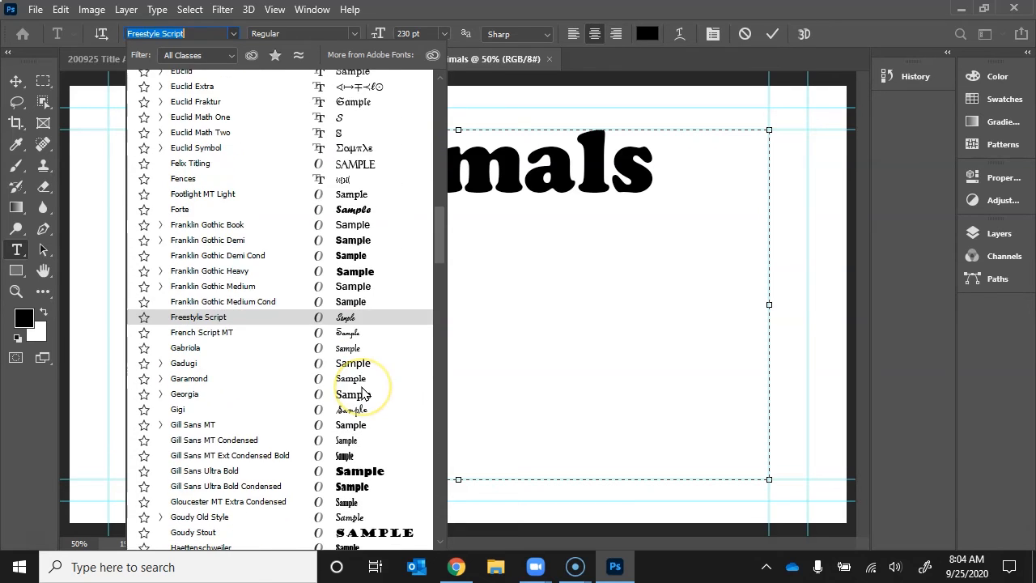
left_click(361, 479)
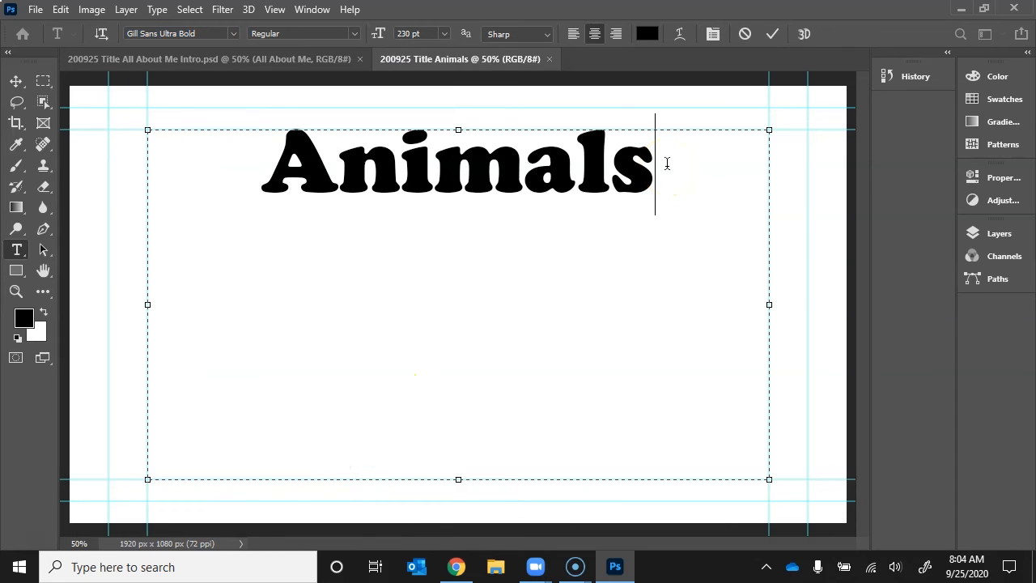
Select the whole word Animals and apply Gill Sans Ultra Bold Condensed, searching 'gill'.
left_click_drag(667, 166, 180, 157)
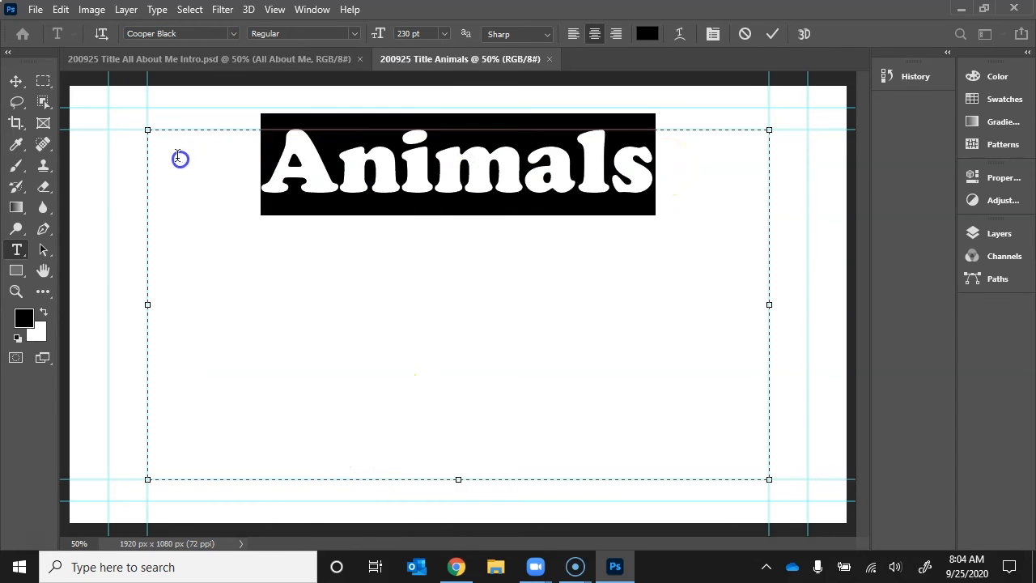
left_click(234, 34)
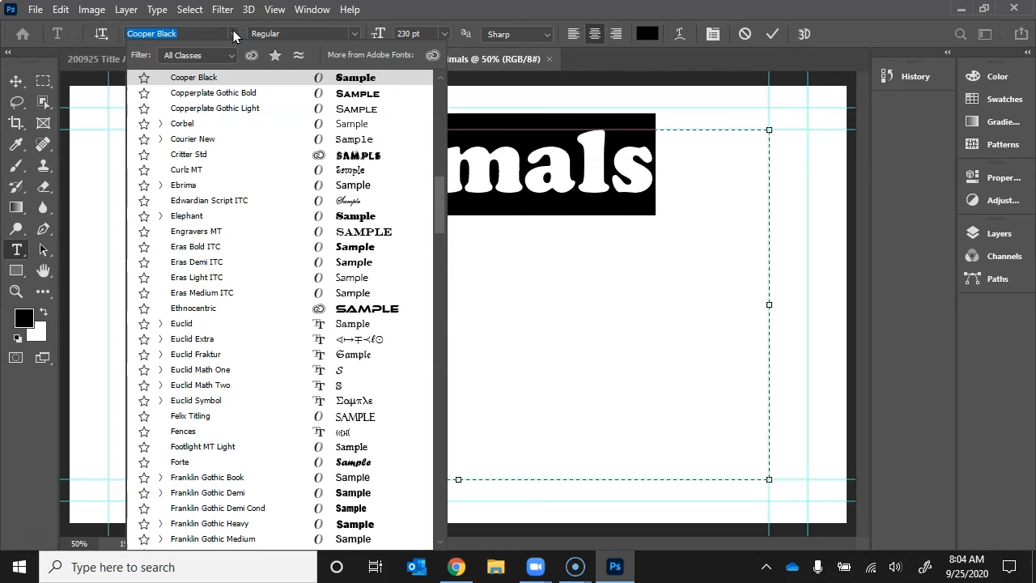
type("gill")
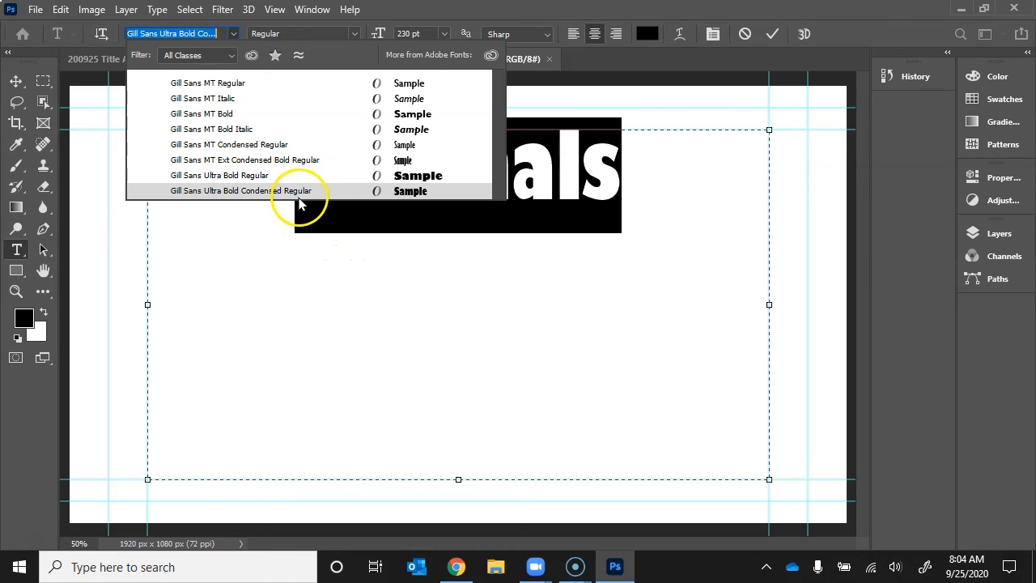
left_click(301, 202)
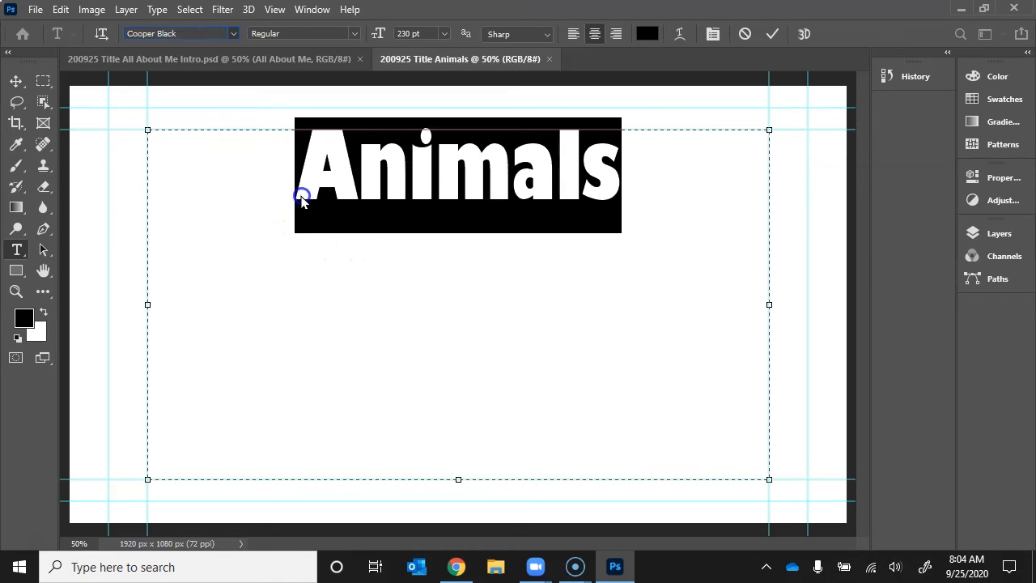
Set the Animals font size to 400 pt, then 415 pt, and commit the text.
left_click(377, 33)
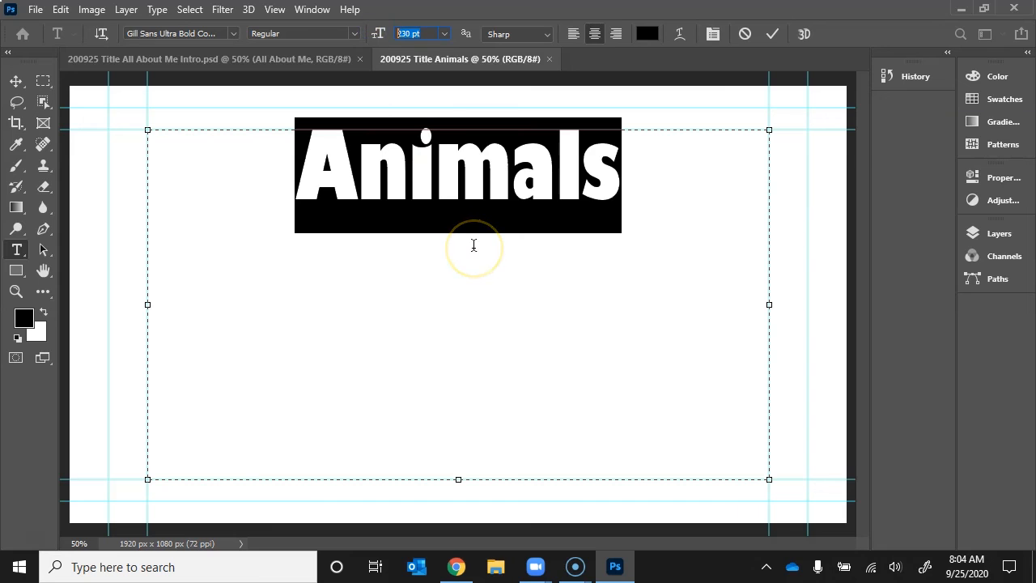
type("400")
key("Return")
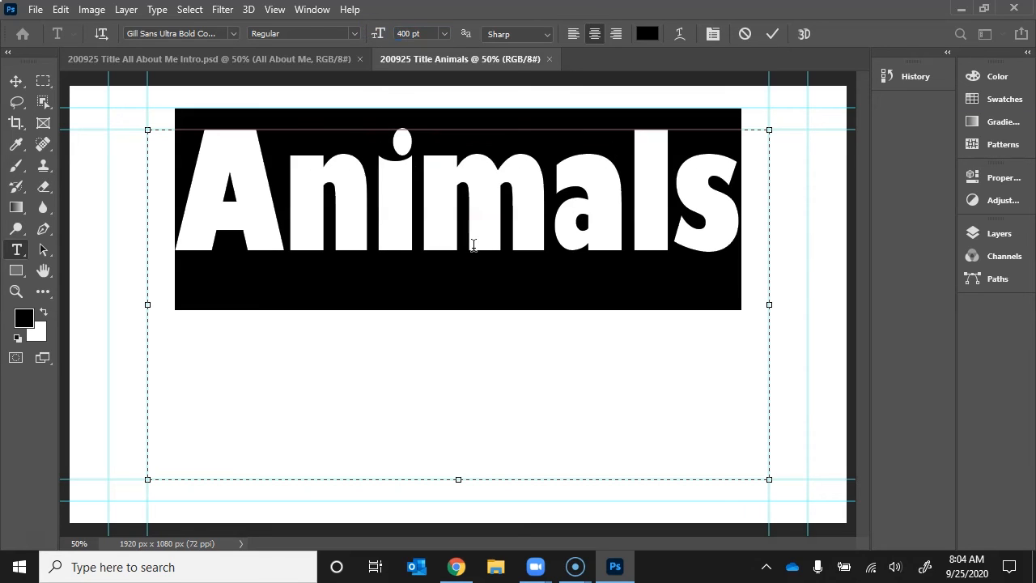
left_click(477, 250)
left_click(436, 29)
type("415")
key("Return")
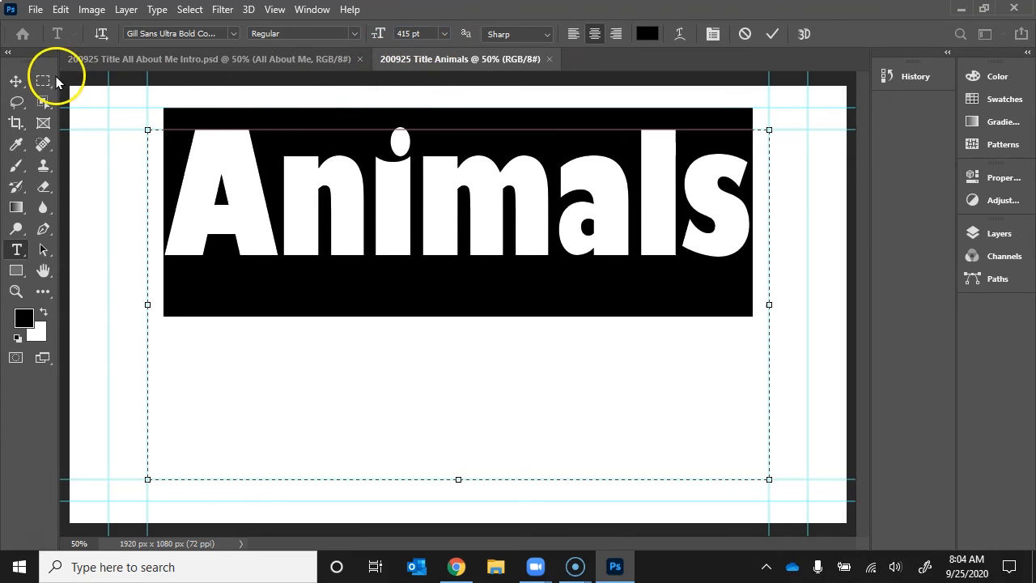
left_click(771, 34)
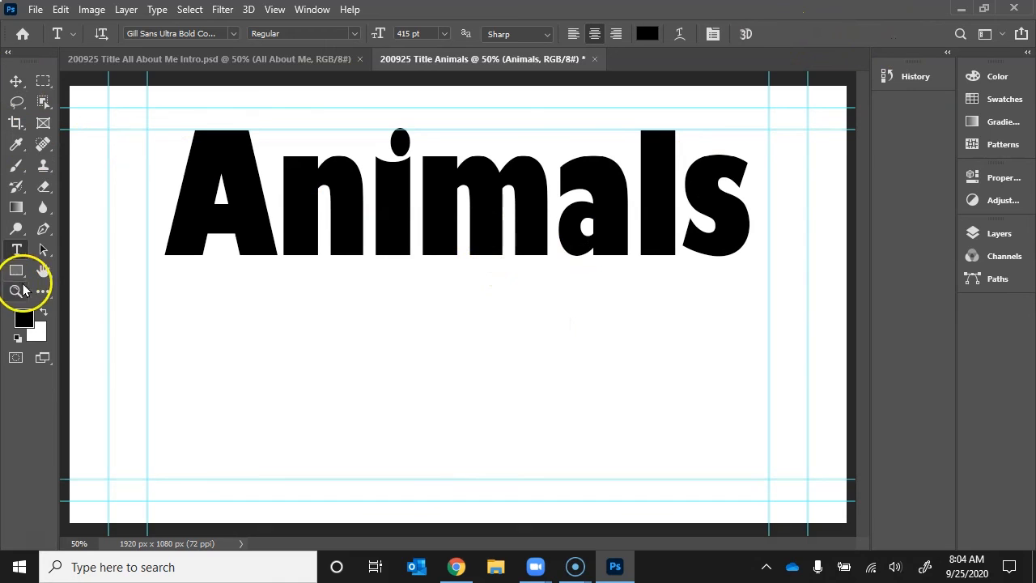
Shrink the Animals text box from the top, then move the title up and slightly left.
left_click(1003, 236)
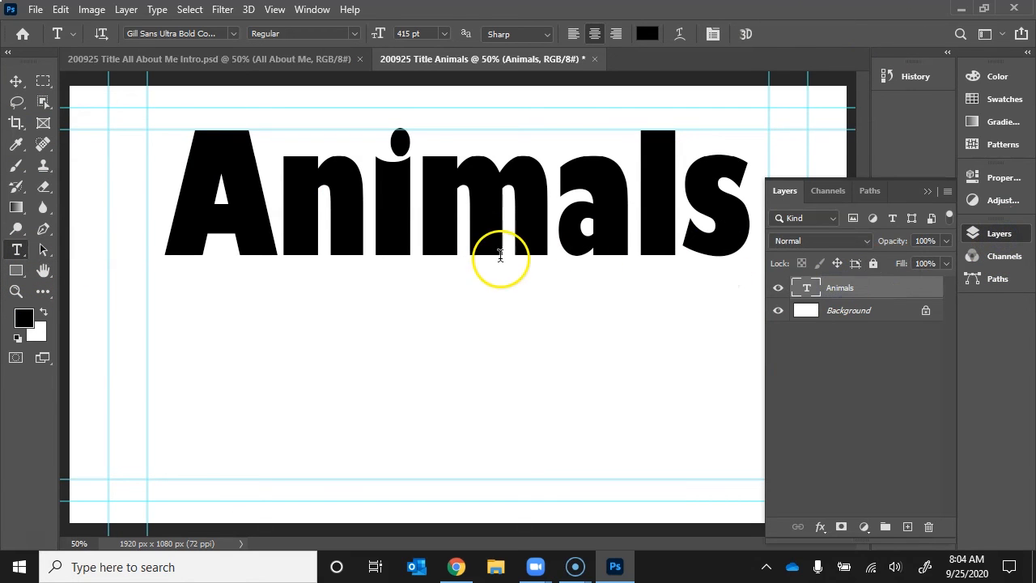
left_click(275, 194)
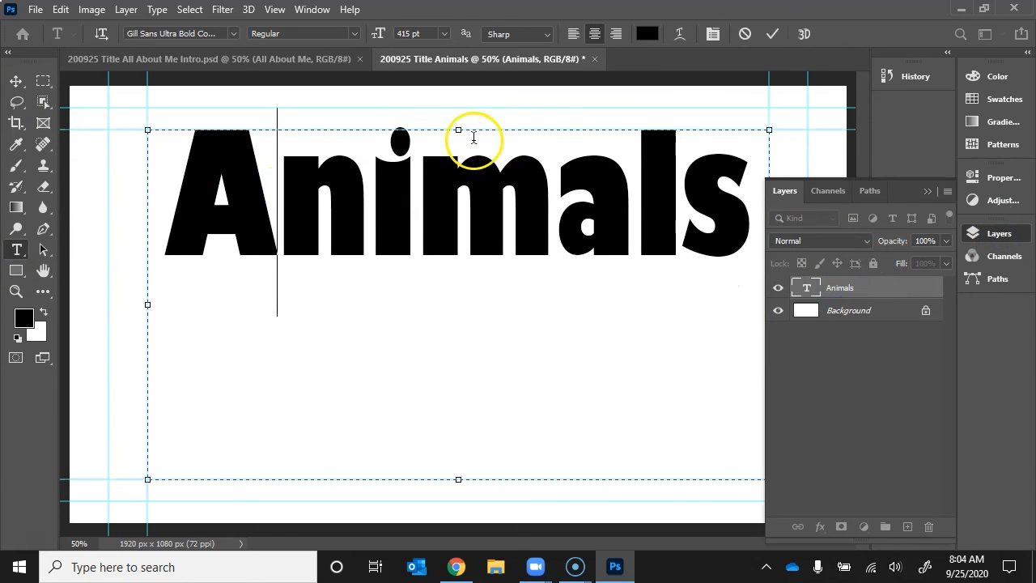
left_click_drag(458, 132, 460, 346)
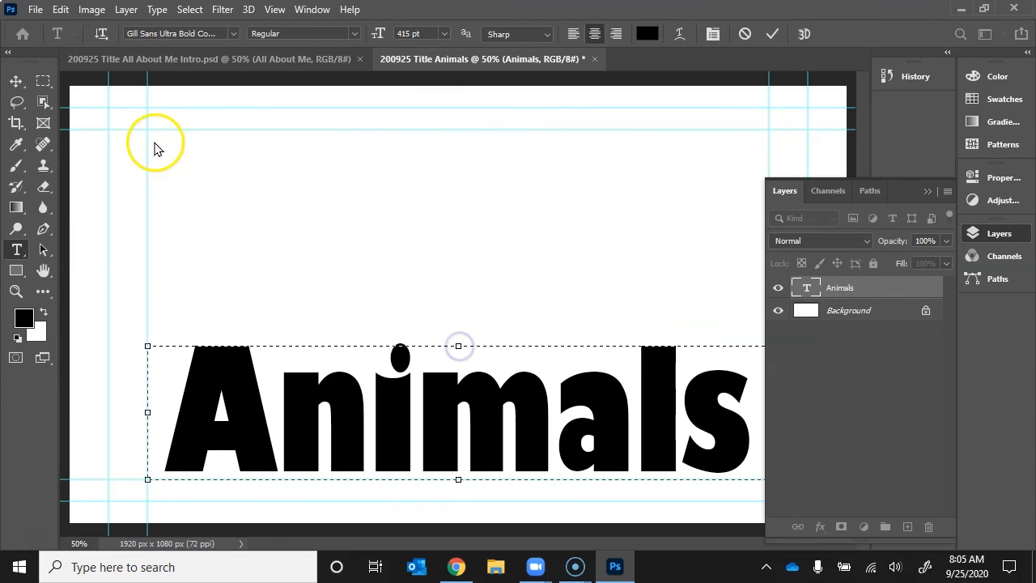
left_click(15, 82)
left_click_drag(397, 394, 398, 261)
left_click_drag(453, 279, 424, 288)
left_click(924, 197)
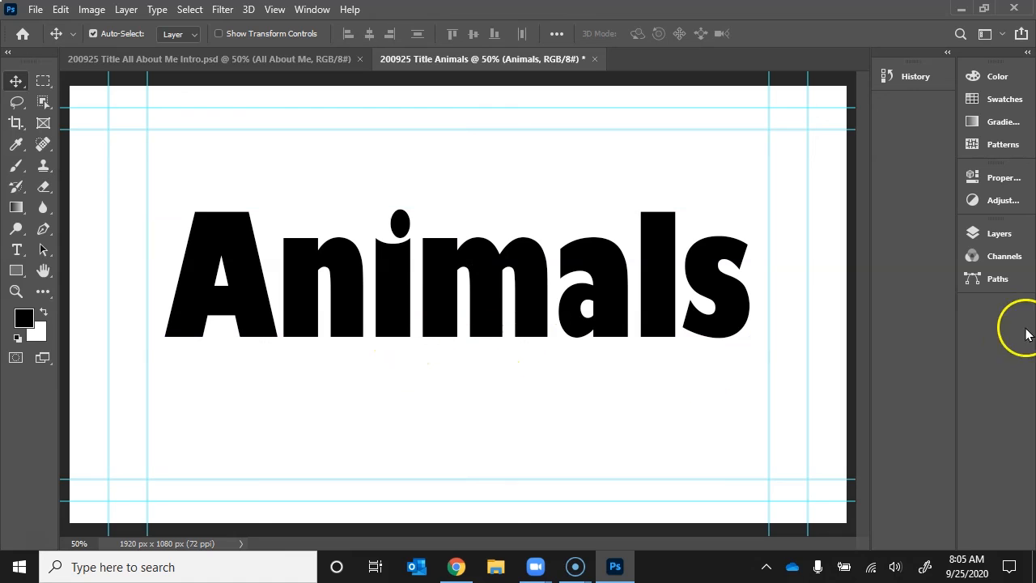
Toggle the Animals layer's visibility off and on twice, then bring up Save As.
left_click(970, 231)
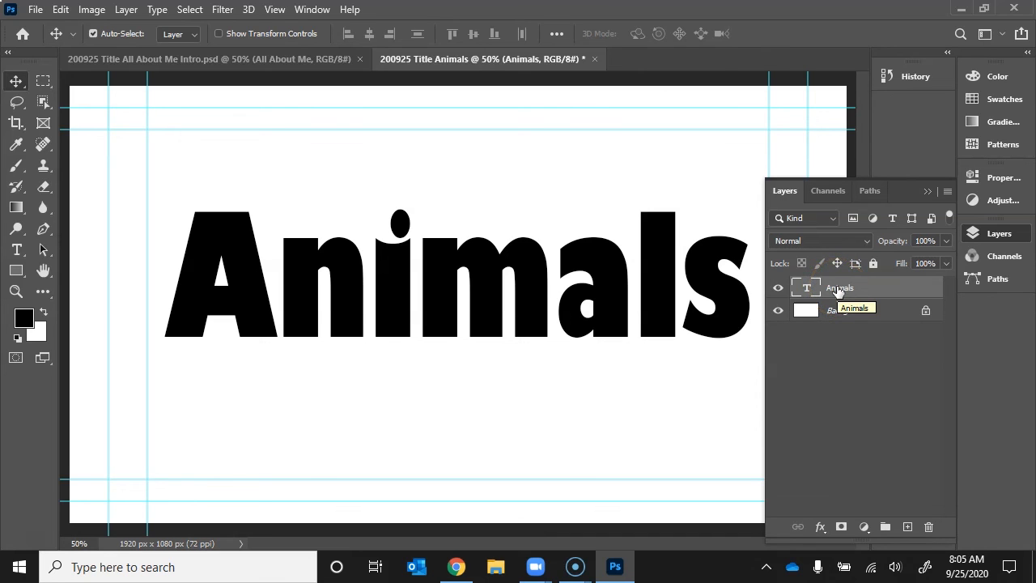
left_click(777, 289)
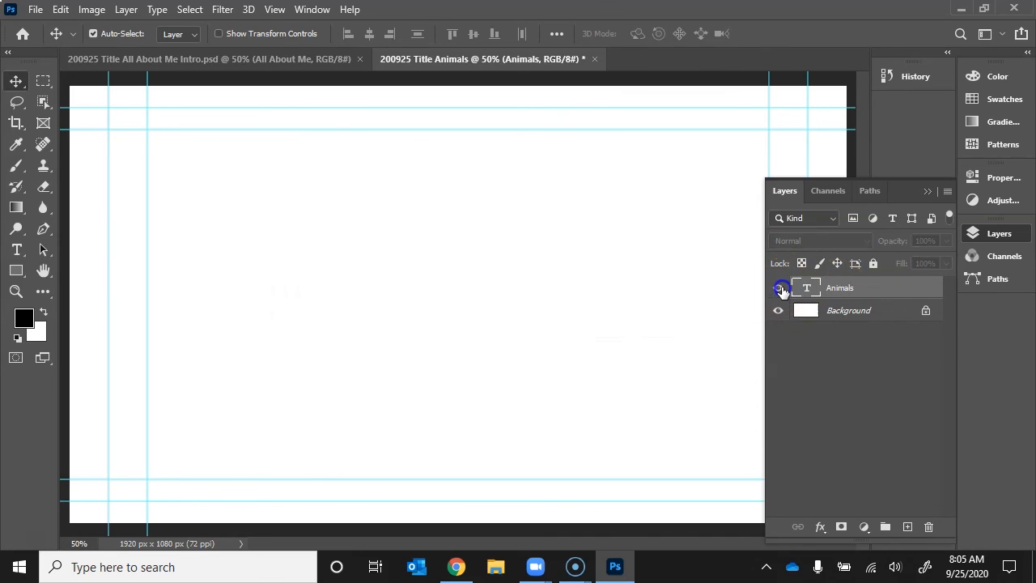
left_click(779, 288)
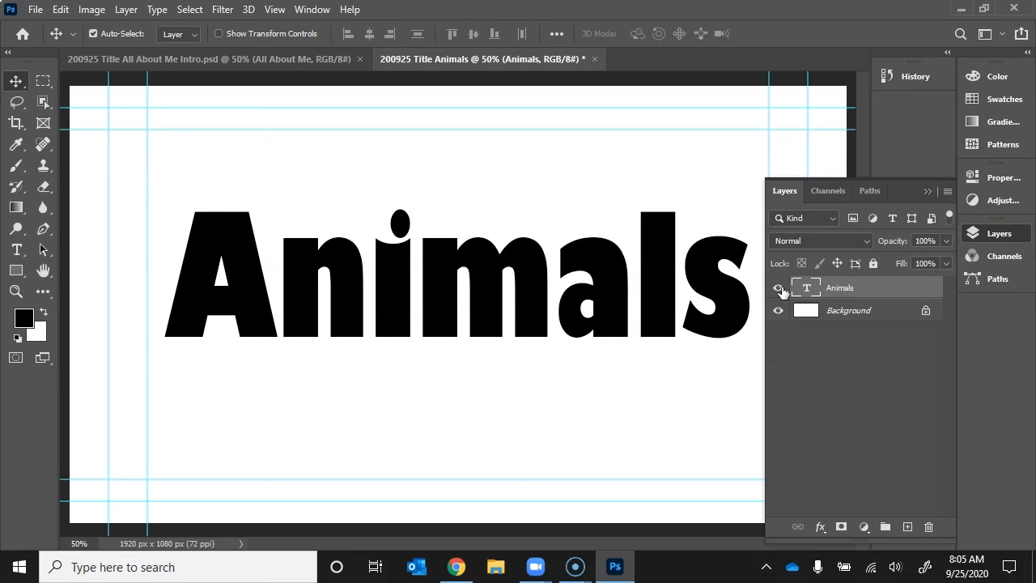
left_click(779, 288)
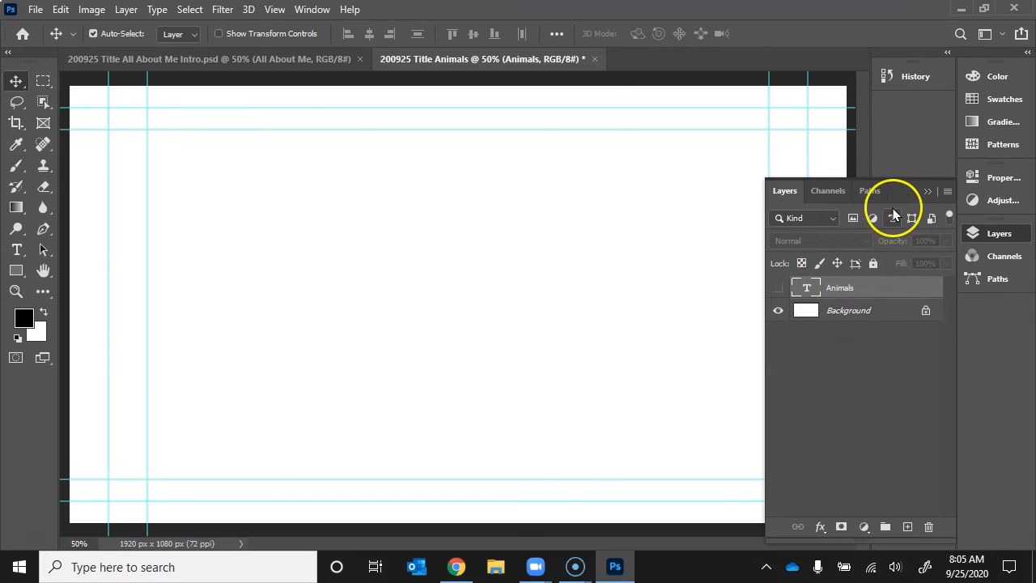
left_click(778, 288)
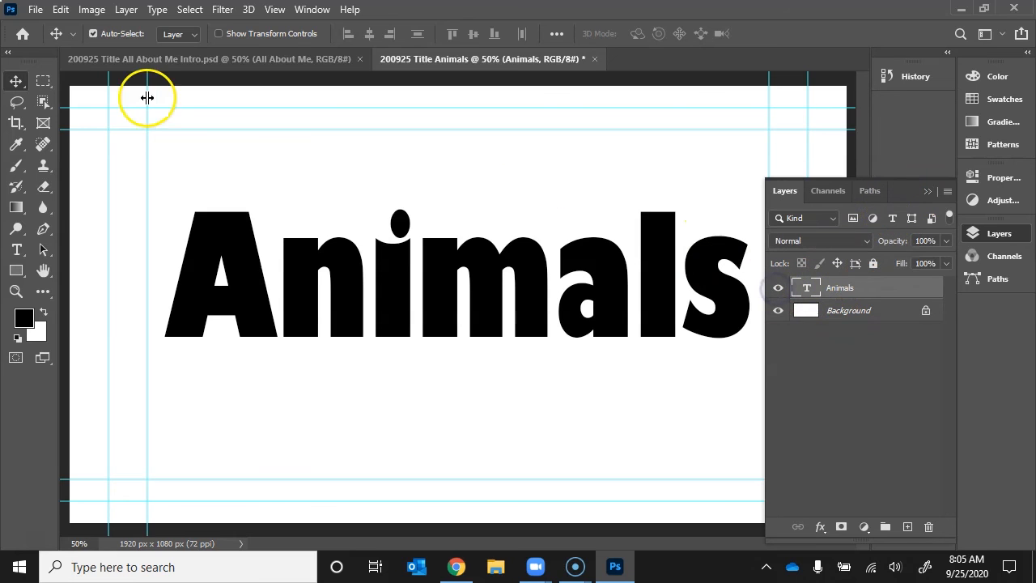
left_click(35, 9)
left_click(65, 189)
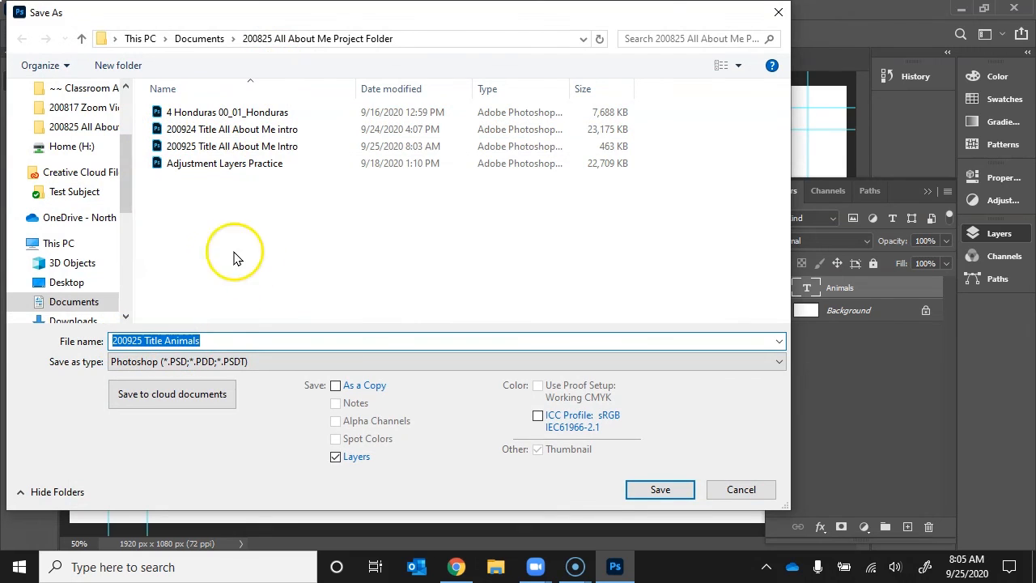
Save as Photoshop file 200925 Title Animals, then toggle the Animals layer off and back on.
left_click(667, 493)
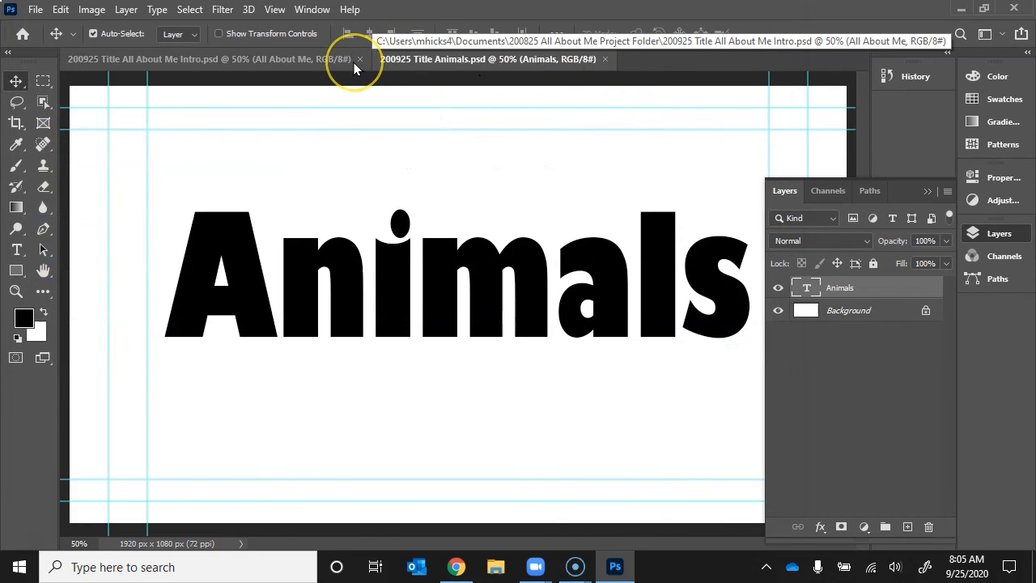
left_click(778, 289)
left_click(778, 289)
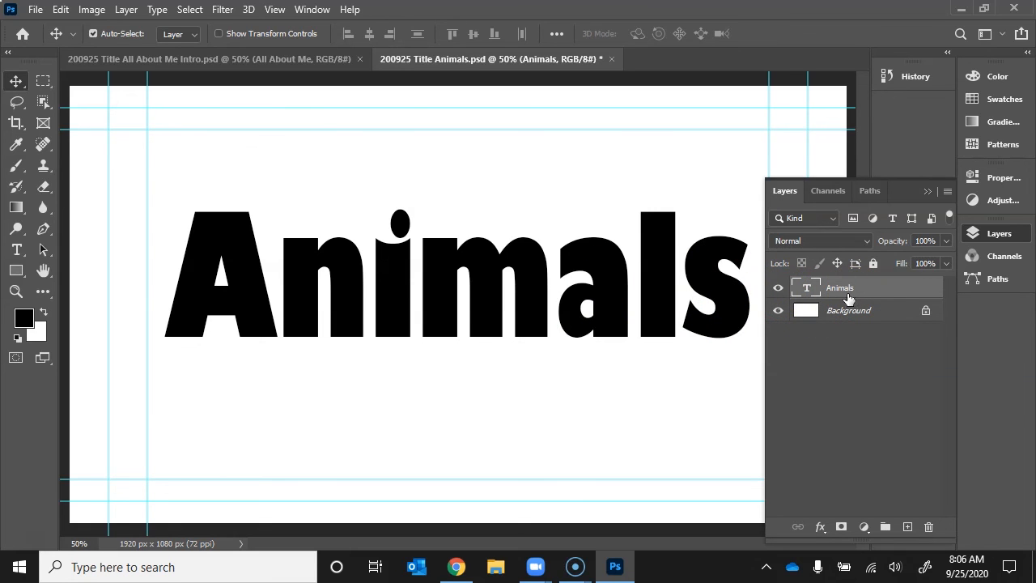
Collapse the Layers panel and quit Photoshop, saving changes to 200925 Title Animals.psd.
left_click(928, 191)
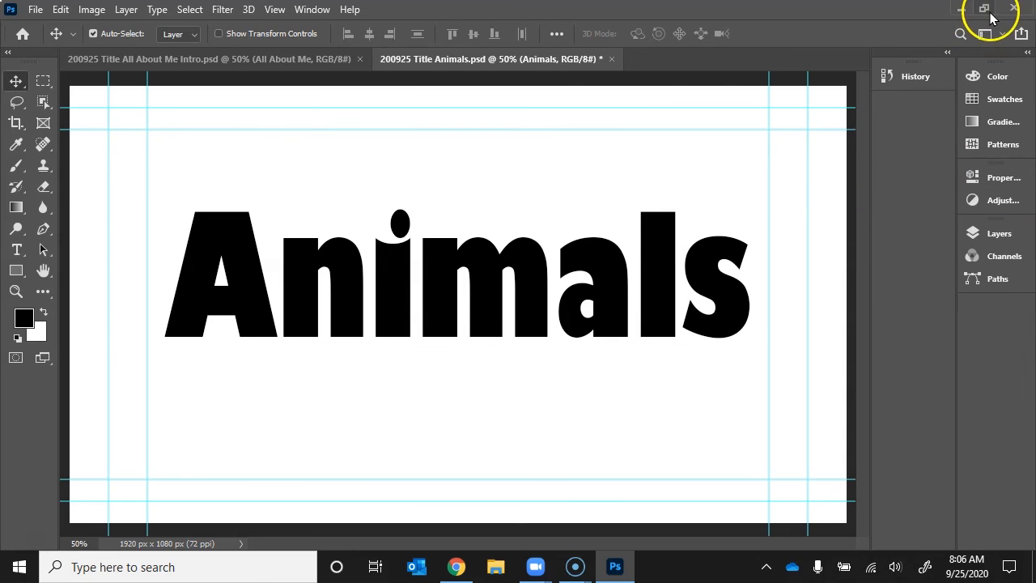
left_click(1016, 8)
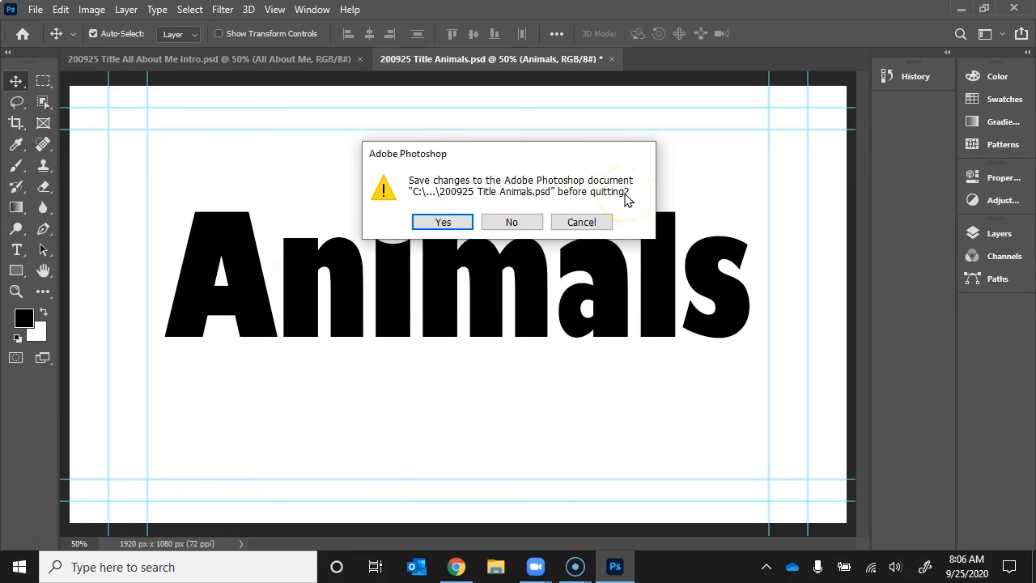
left_click(451, 220)
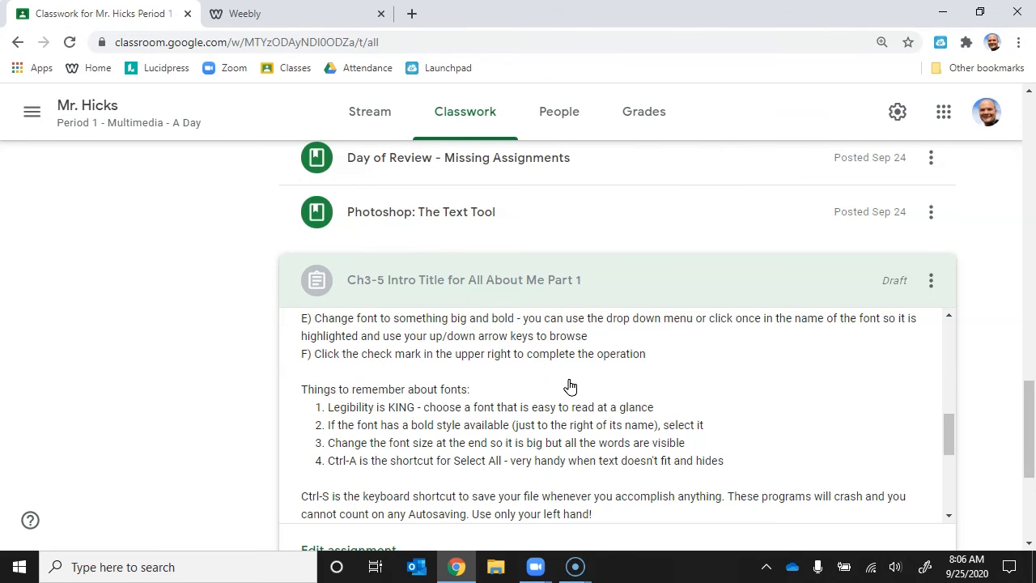
Scroll the assignment description down to the FOR YOUR GRADE list.
scroll(612, 381, "down", 6)
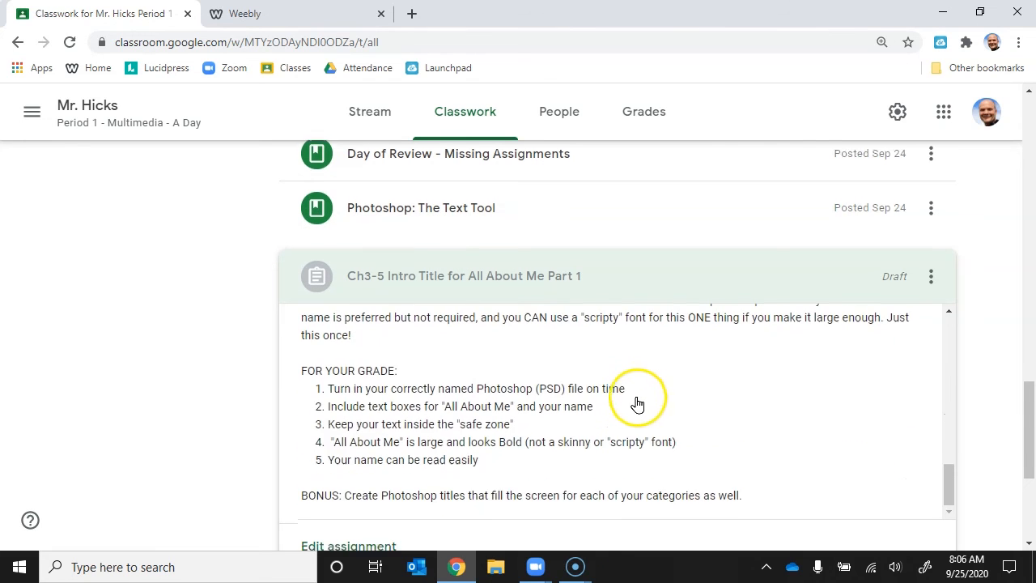